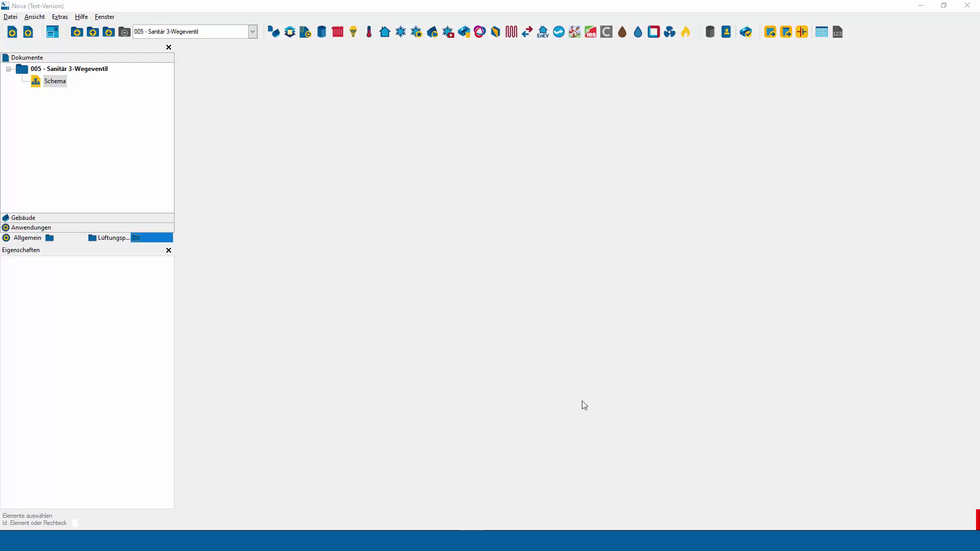
Open the Schema drawing, zoom onto the hot-water tank and view its properties (Kupfer, 0 mm)
{"action": "left_click", "coordinate": [56, 81]}
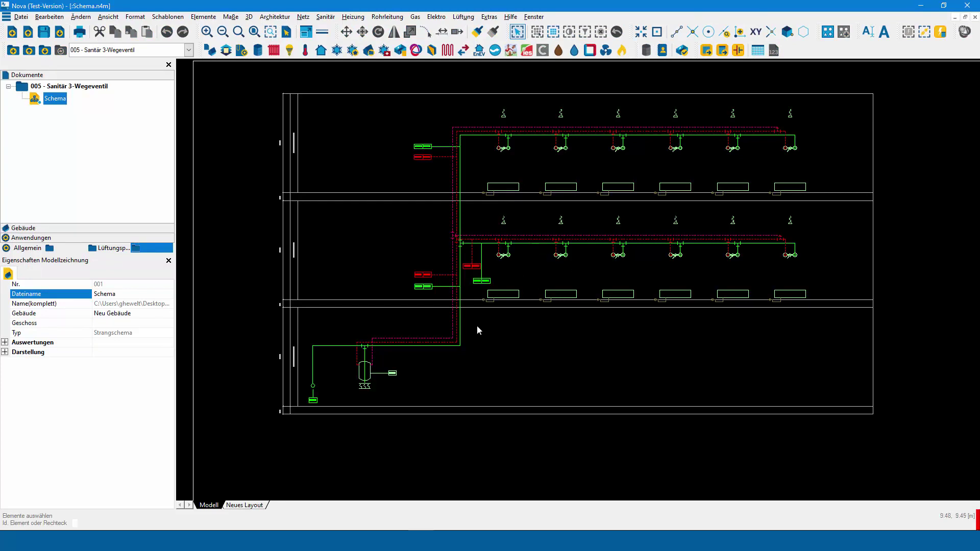
{"action": "scroll", "coordinate": [479, 331], "scroll_direction": "up", "scroll_amount": 1}
{"action": "scroll", "coordinate": [527, 332], "scroll_direction": "up", "scroll_amount": 2}
{"action": "scroll", "coordinate": [433, 335], "scroll_direction": "up", "scroll_amount": 3}
{"action": "scroll", "coordinate": [434, 334], "scroll_direction": "up", "scroll_amount": 1}
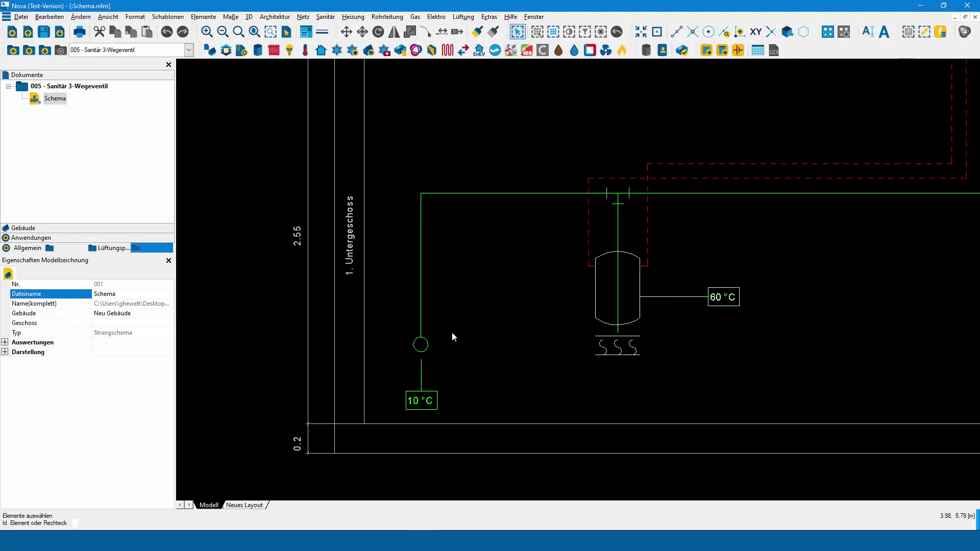
{"action": "middle_click_drag", "start_coordinate": [452, 337], "coordinate": [433, 365]}
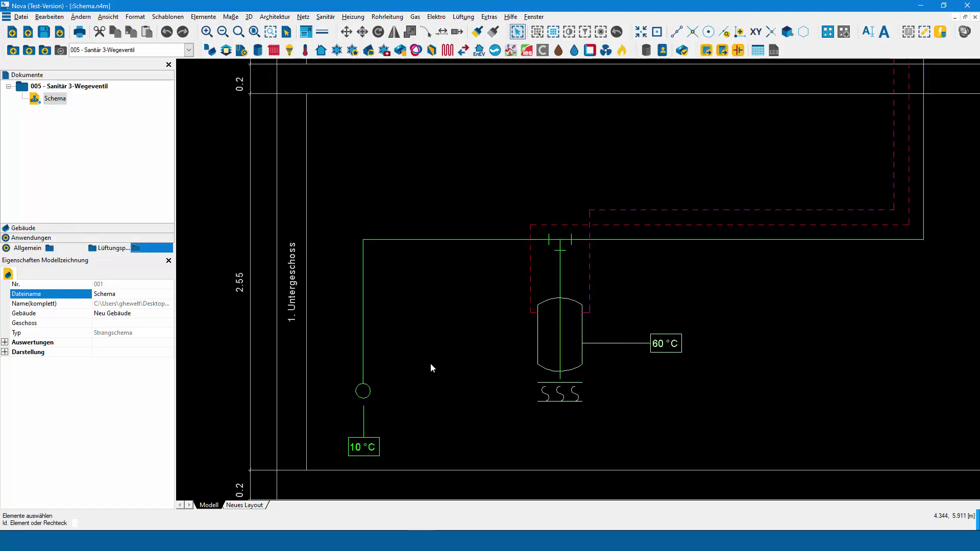
{"action": "left_click", "coordinate": [364, 398]}
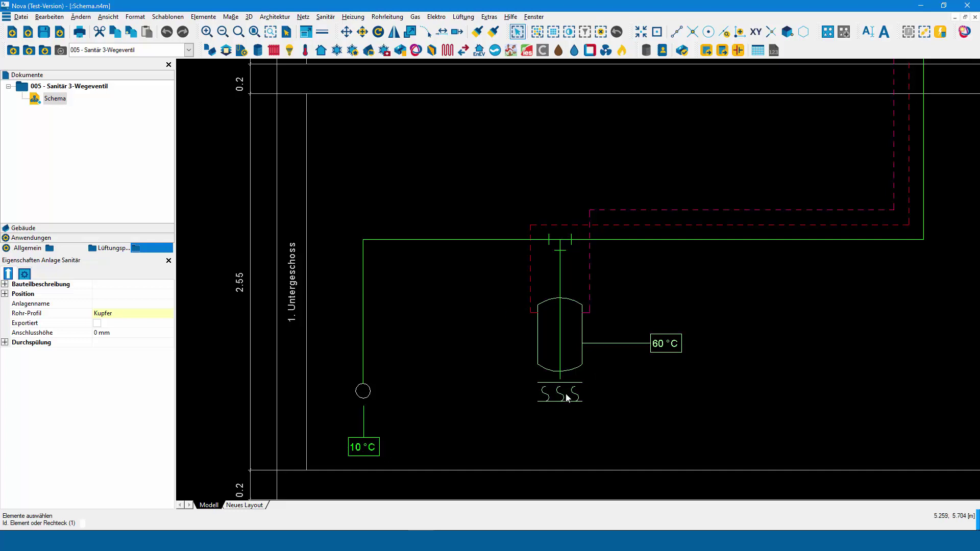
{"action": "scroll", "coordinate": [671, 356], "scroll_direction": "down", "scroll_amount": 1}
{"action": "middle_click_drag", "start_coordinate": [672, 357], "coordinate": [490, 414]}
{"action": "scroll", "coordinate": [493, 414], "scroll_direction": "down", "scroll_amount": 1}
{"action": "scroll", "coordinate": [492, 414], "scroll_direction": "down", "scroll_amount": 1}
{"action": "middle_click_drag", "start_coordinate": [625, 364], "coordinate": [564, 406]}
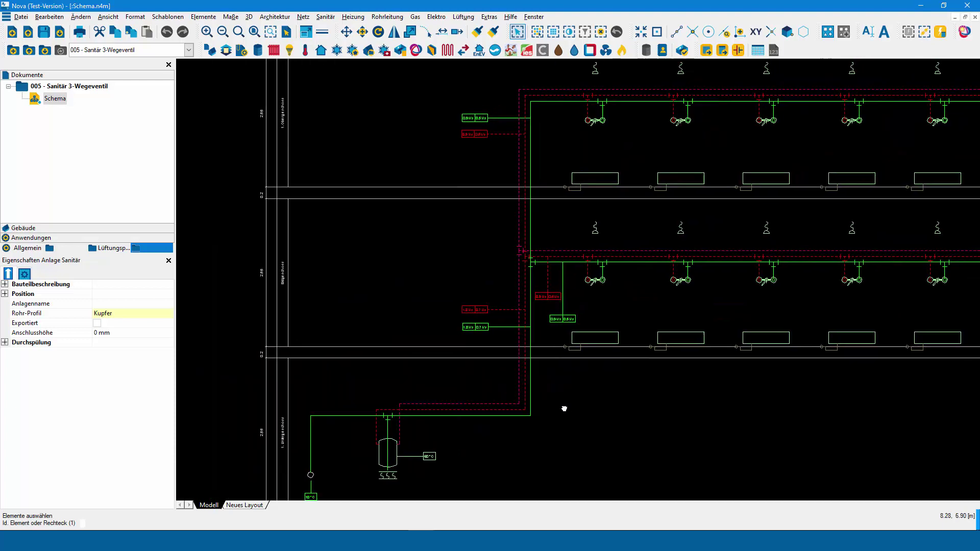
{"action": "middle_click_drag", "start_coordinate": [635, 383], "coordinate": [523, 394]}
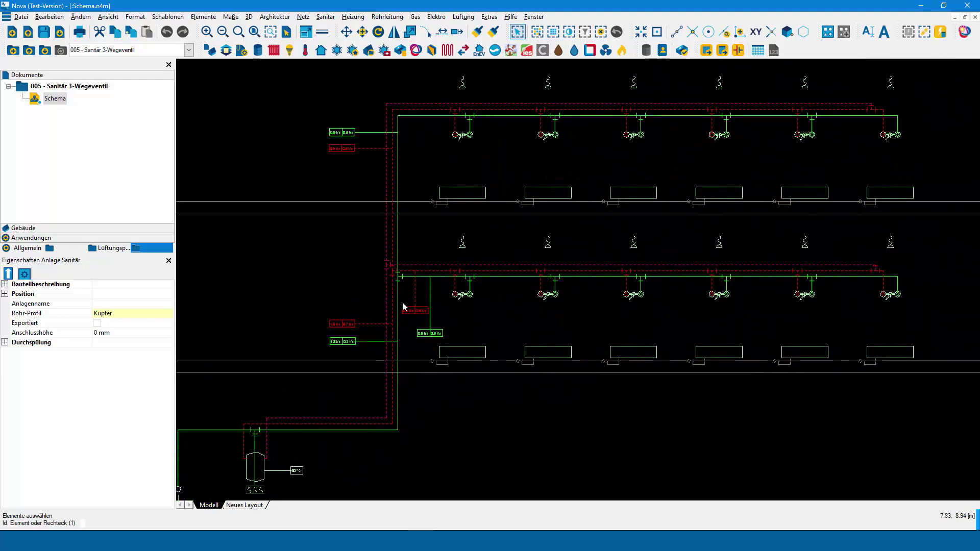
{"action": "scroll", "coordinate": [400, 301], "scroll_direction": "up", "scroll_amount": 2}
{"action": "middle_click_drag", "start_coordinate": [400, 302], "coordinate": [486, 277]}
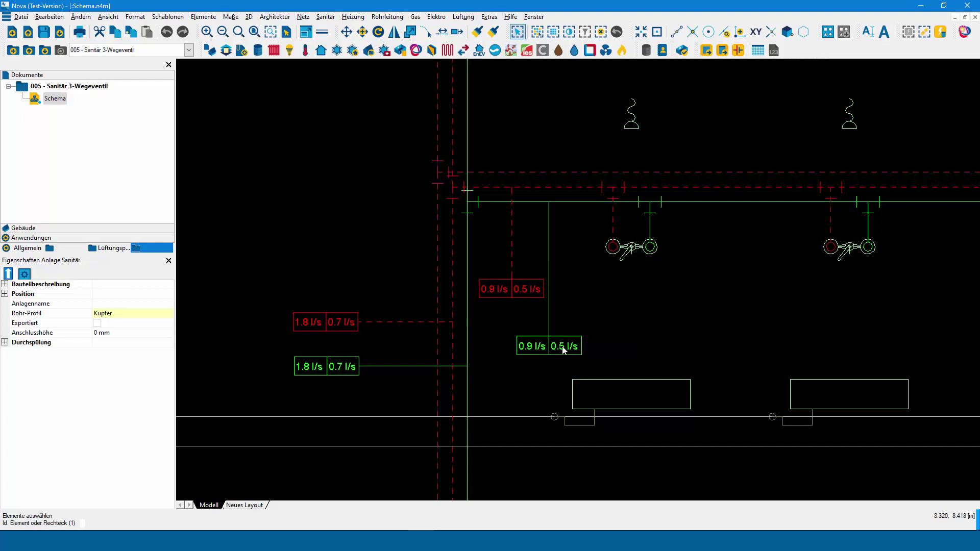
{"action": "scroll", "coordinate": [420, 396], "scroll_direction": "down", "scroll_amount": 1}
{"action": "scroll", "coordinate": [419, 426], "scroll_direction": "down", "scroll_amount": 3}
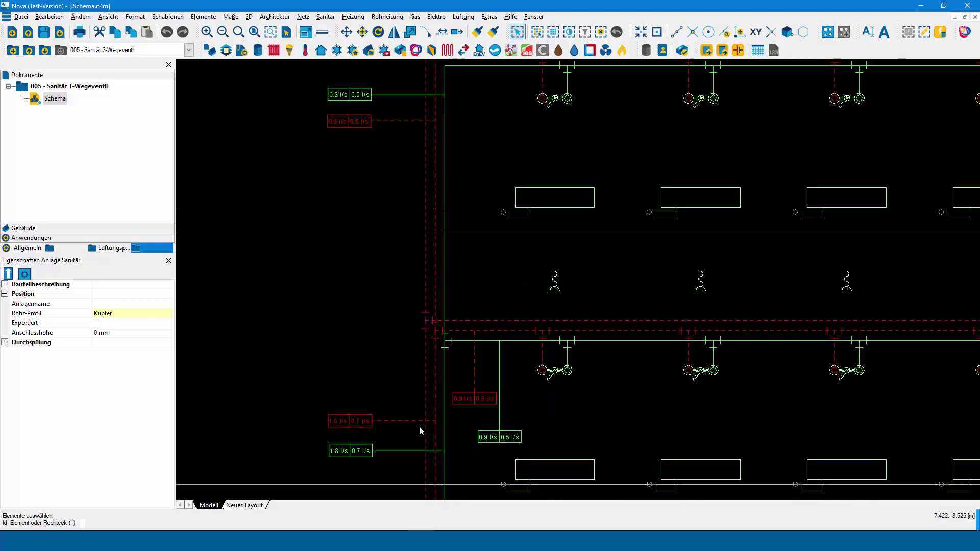
{"action": "scroll", "coordinate": [419, 426], "scroll_direction": "down", "scroll_amount": 1}
{"action": "scroll", "coordinate": [419, 426], "scroll_direction": "up", "scroll_amount": 3}
{"action": "scroll", "coordinate": [419, 427], "scroll_direction": "up", "scroll_amount": 1}
{"action": "middle_click_drag", "start_coordinate": [448, 427], "coordinate": [427, 365]}
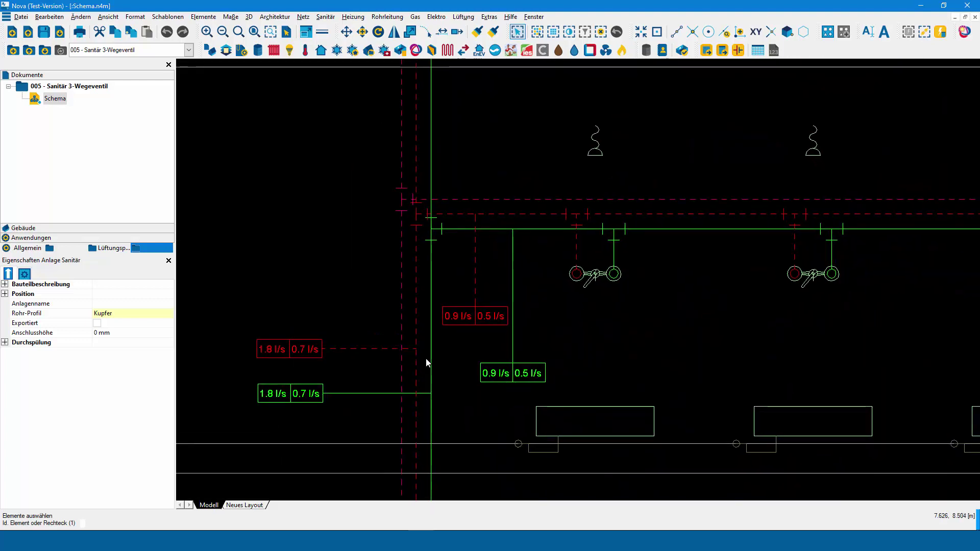
{"action": "left_click", "coordinate": [475, 315]}
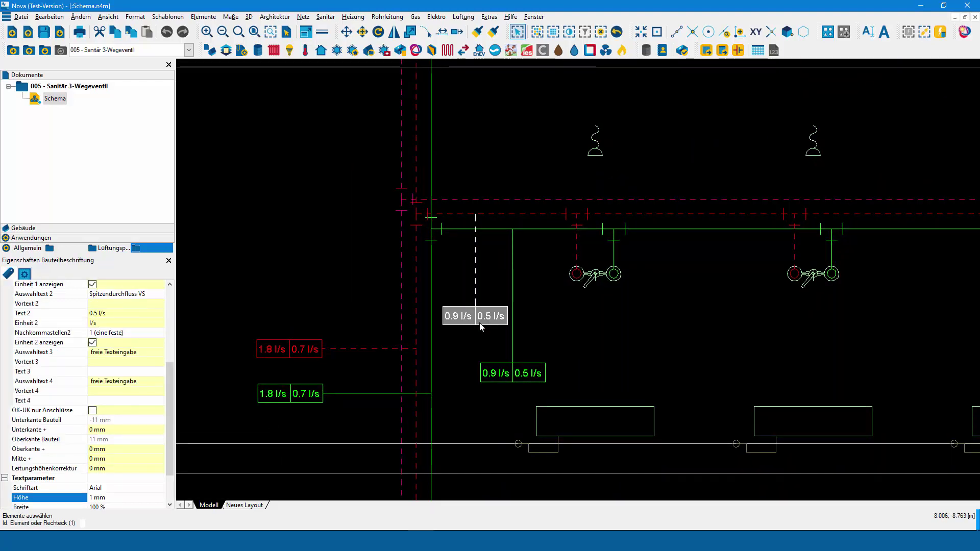
{"action": "left_click", "coordinate": [499, 371]}
{"action": "scroll", "coordinate": [525, 362], "scroll_direction": "down", "scroll_amount": 2}
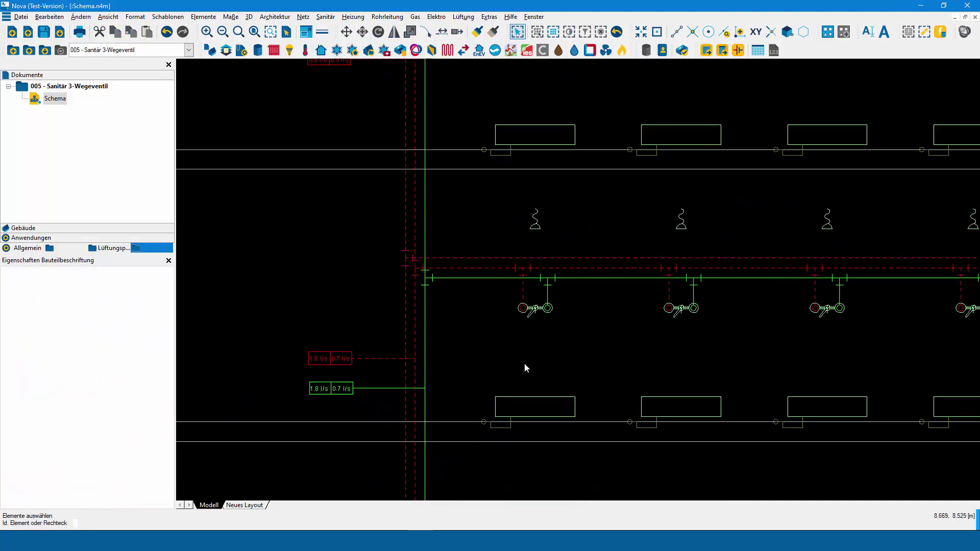
{"action": "scroll", "coordinate": [525, 363], "scroll_direction": "down", "scroll_amount": 1}
{"action": "left_click", "coordinate": [504, 278]}
{"action": "mouse_move", "coordinate": [579, 379]}
{"action": "middle_mouse_down"}
{"action": "mouse_move", "coordinate": [453, 355]}
{"action": "mouse_move", "coordinate": [433, 327]}
{"action": "middle_mouse_up"}
{"action": "key", "text": "Escape"}
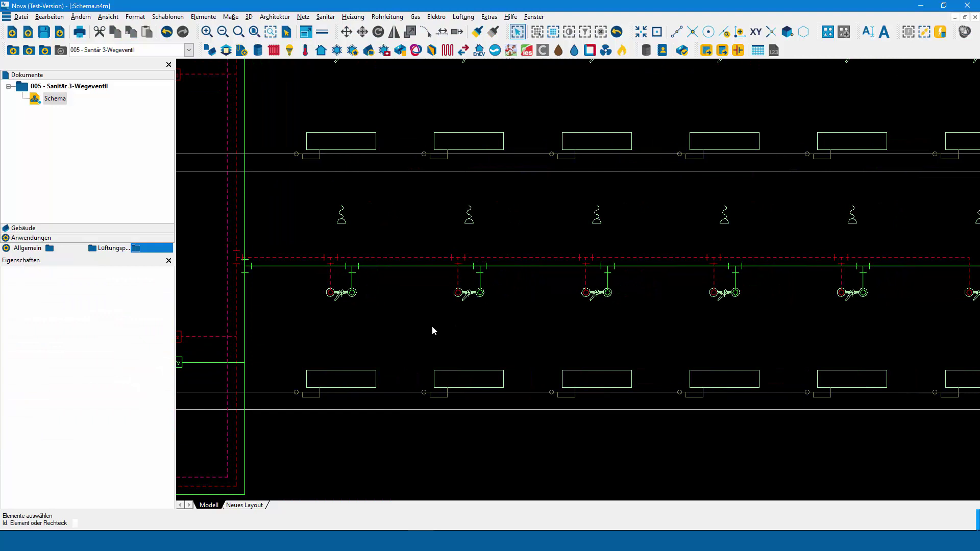
Zoom onto the pipe junction and bring up the Sanitär network fittings list
{"action": "scroll", "coordinate": [377, 262], "scroll_direction": "up", "scroll_amount": 4}
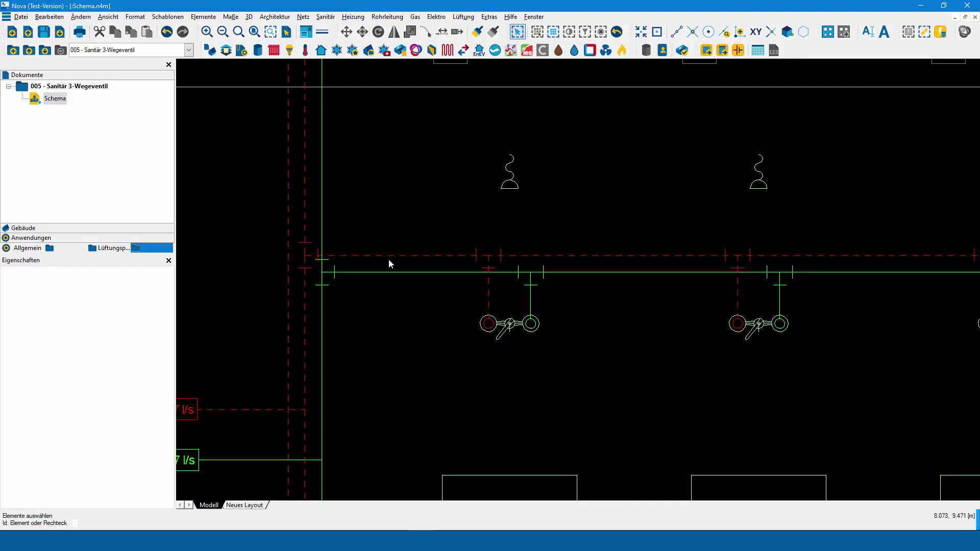
{"action": "left_click", "coordinate": [328, 20]}
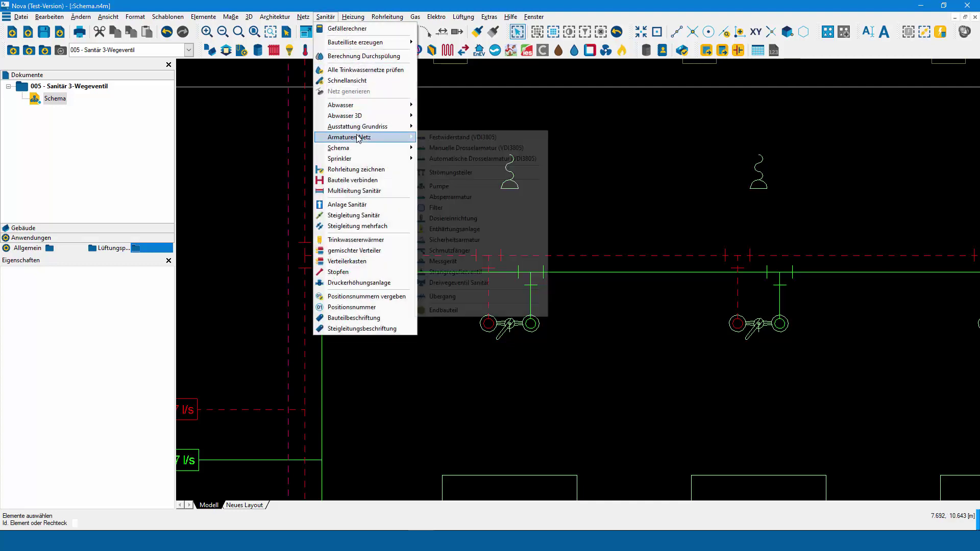
{"action": "mouse_move", "coordinate": [350, 137]}
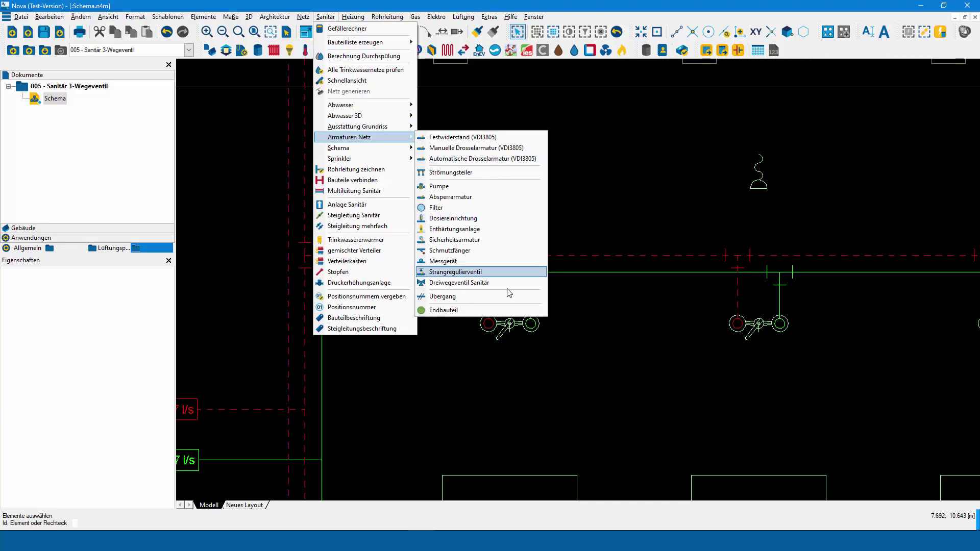
Place a mirrored Dreiwegeventil Sanitär, rotated to 90°, just above the dashed hot-water line
{"action": "left_click", "coordinate": [464, 283]}
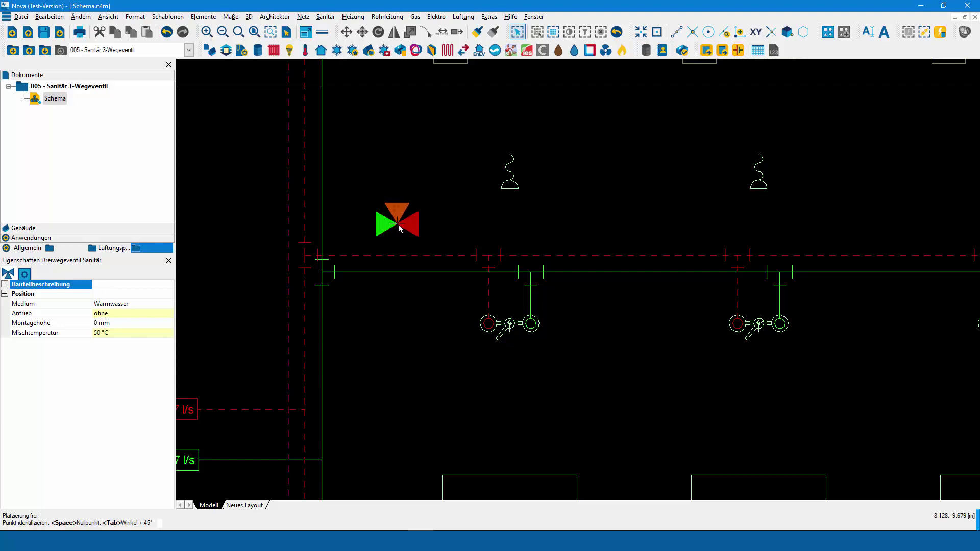
{"action": "key", "text": "Tab"}
{"action": "key", "text": "Tab"}
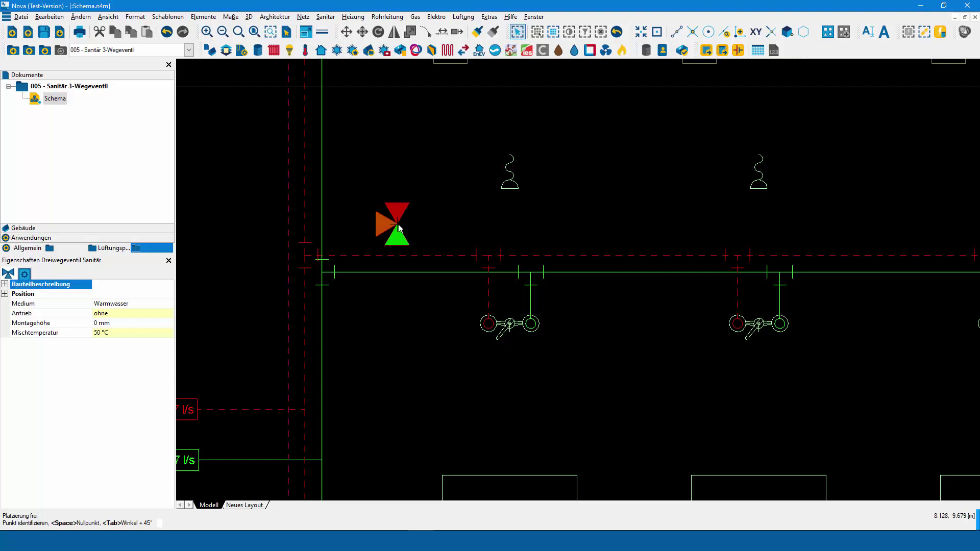
{"action": "left_click", "coordinate": [24, 275]}
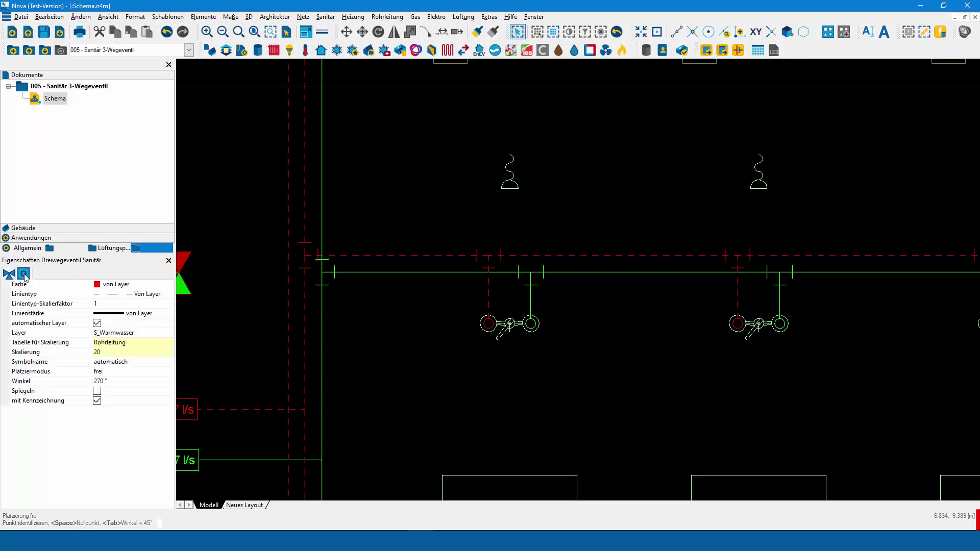
{"action": "left_click", "coordinate": [97, 391]}
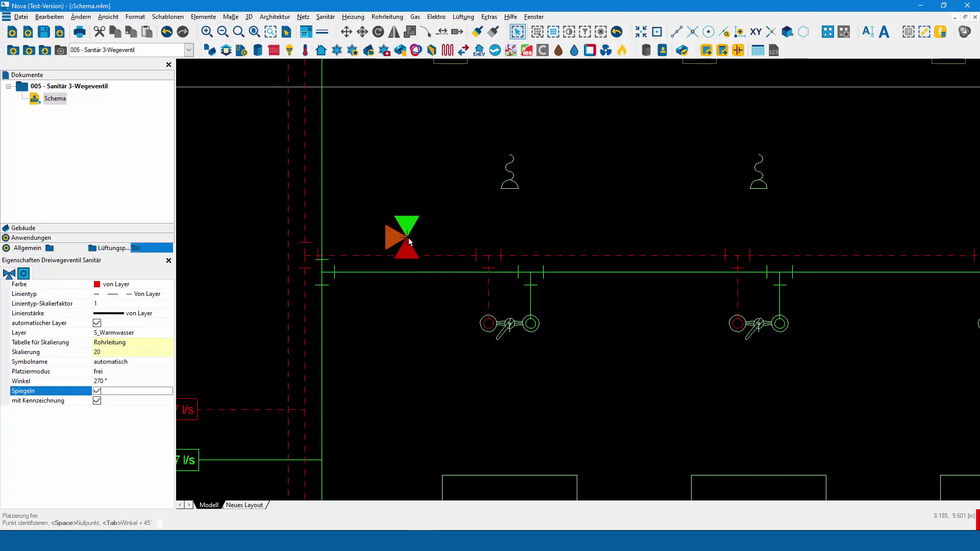
{"action": "key", "text": "Tab"}
{"action": "key", "text": "Tab"}
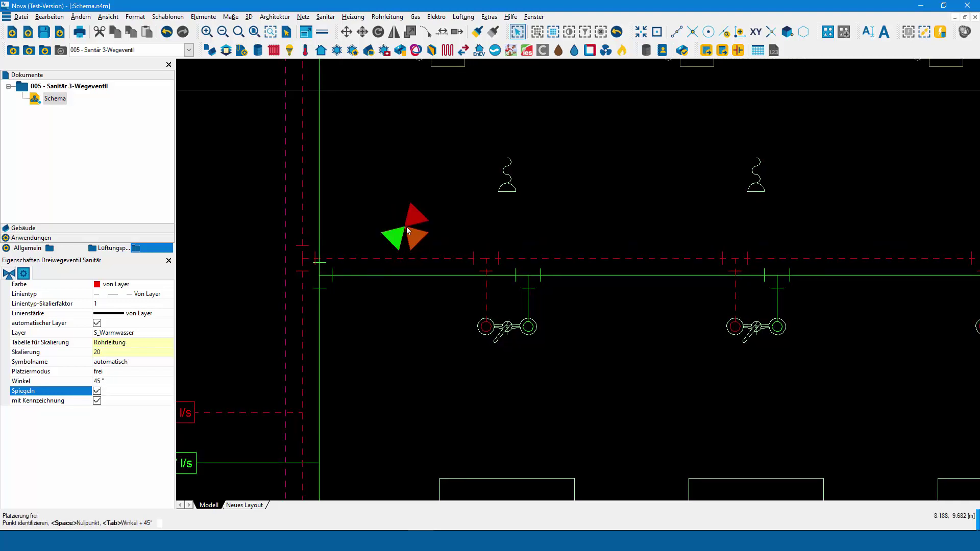
{"action": "key", "text": "Tab"}
{"action": "key", "text": "Tab"}
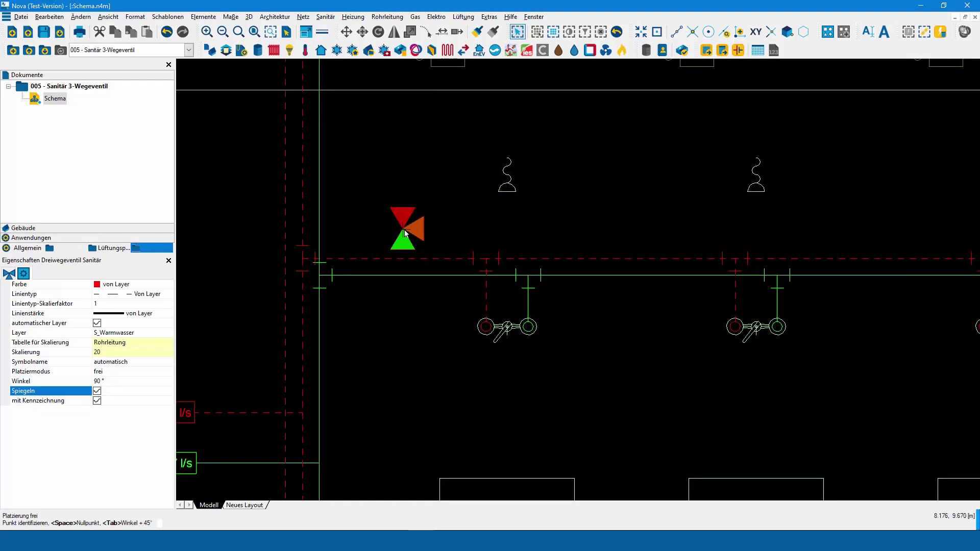
{"action": "left_click", "coordinate": [404, 233]}
{"action": "key", "text": "Escape"}
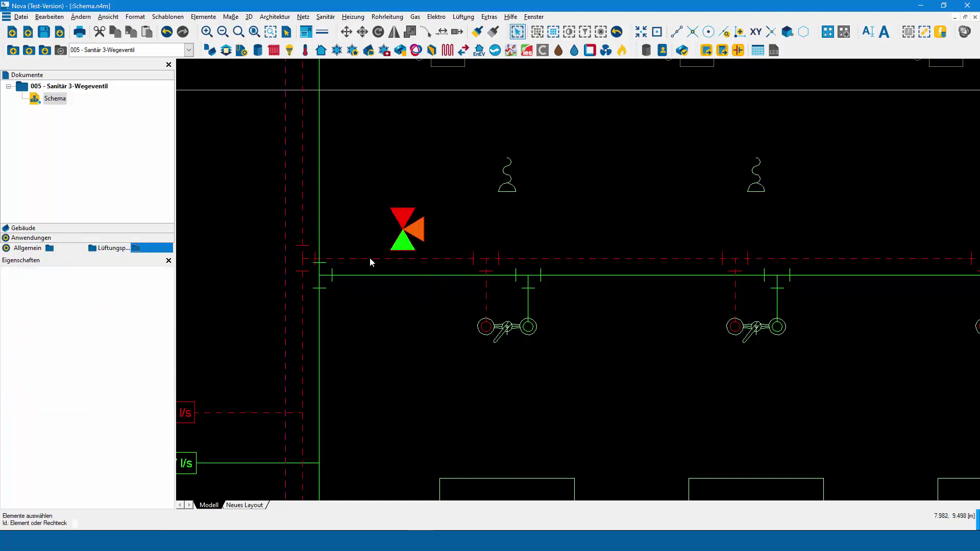
Pipe the valve to the red line and link its bottom port to the green cold-water line
{"action": "right_click", "coordinate": [369, 257]}
{"action": "left_click", "coordinate": [392, 277]}
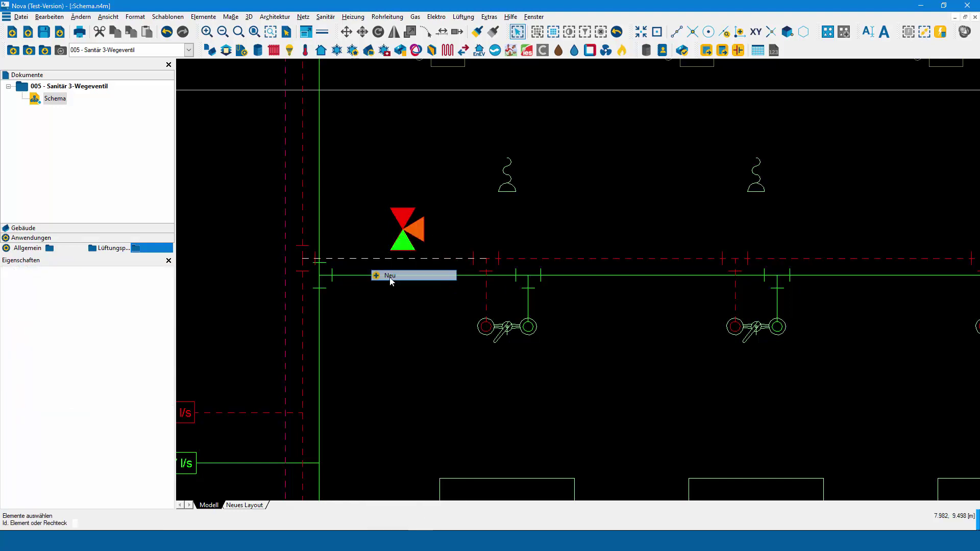
{"action": "left_click", "coordinate": [402, 207]}
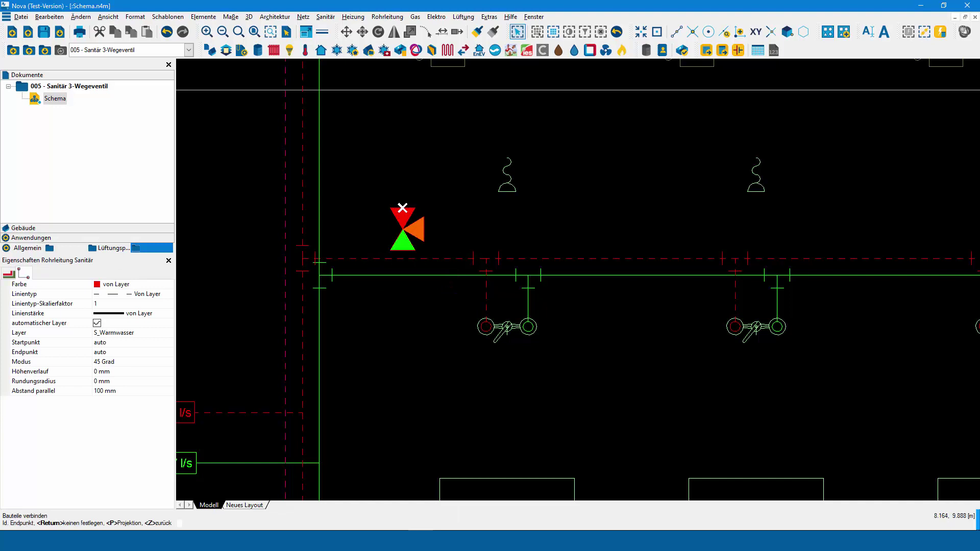
{"action": "key", "text": "Return"}
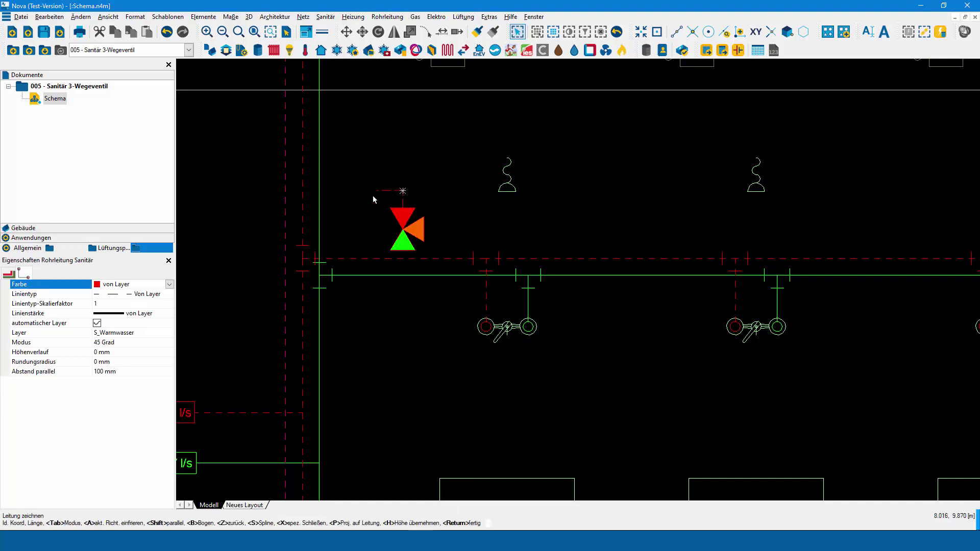
{"action": "left_click", "coordinate": [363, 259]}
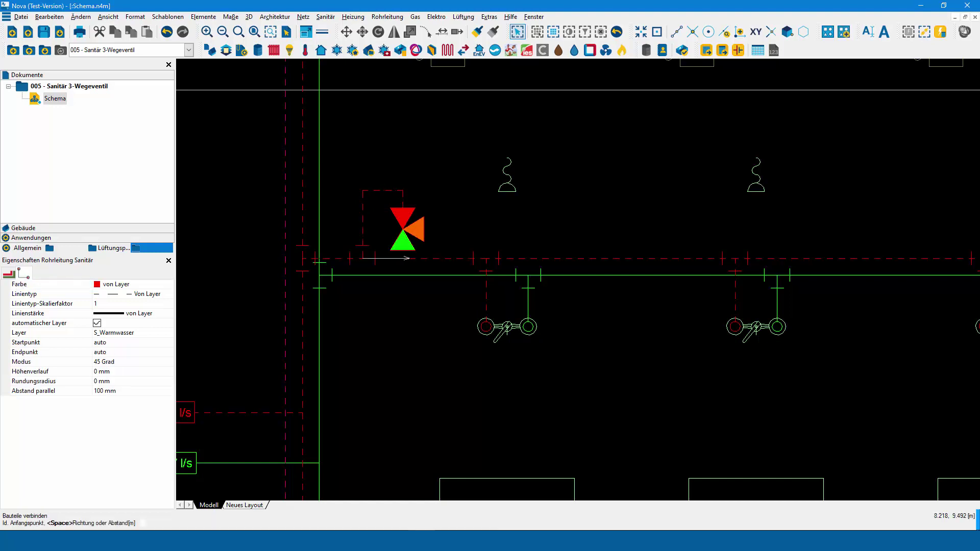
{"action": "left_click", "coordinate": [402, 250]}
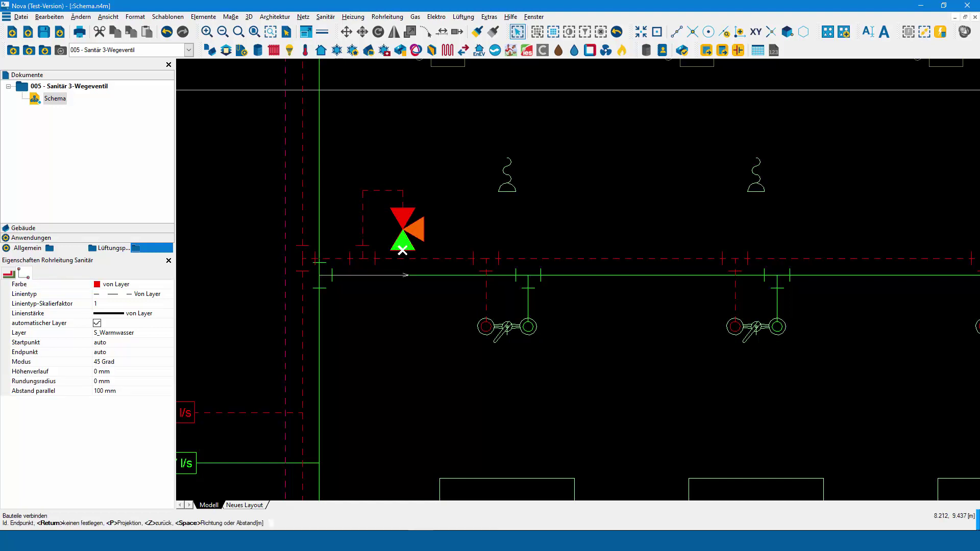
{"action": "left_click", "coordinate": [402, 275]}
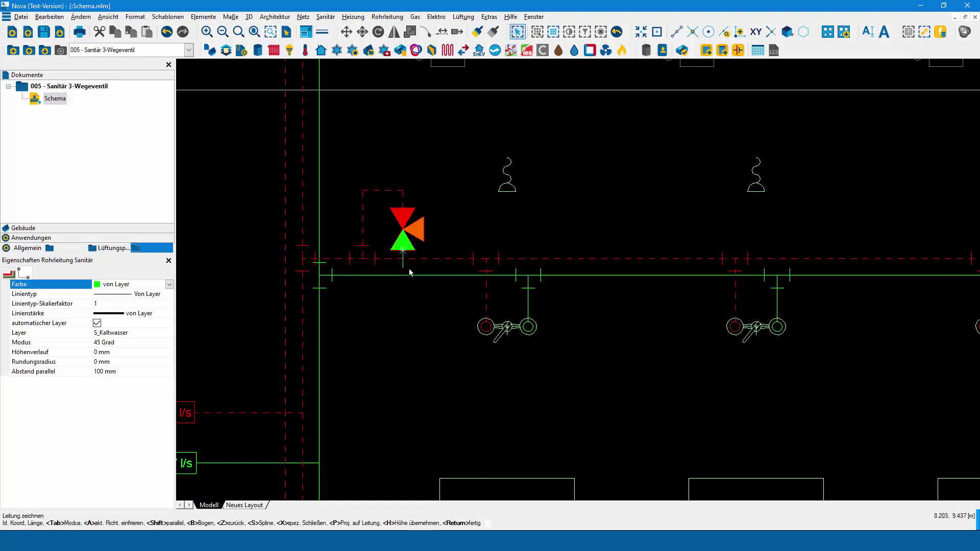
{"action": "left_click", "coordinate": [402, 275]}
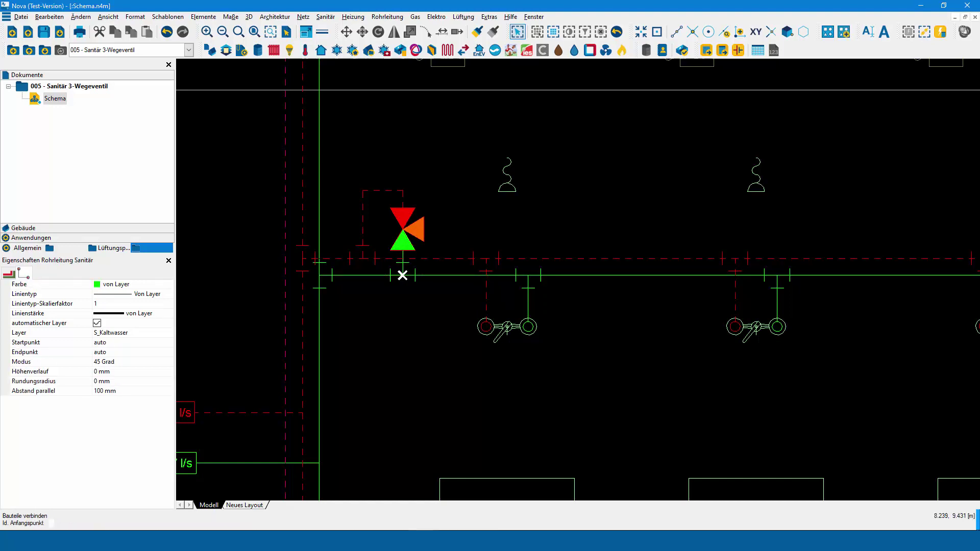
Pipe the valve's orange outlet into the red line and delete the leftover red segment
{"action": "left_click", "coordinate": [424, 229]}
{"action": "key", "text": "Return"}
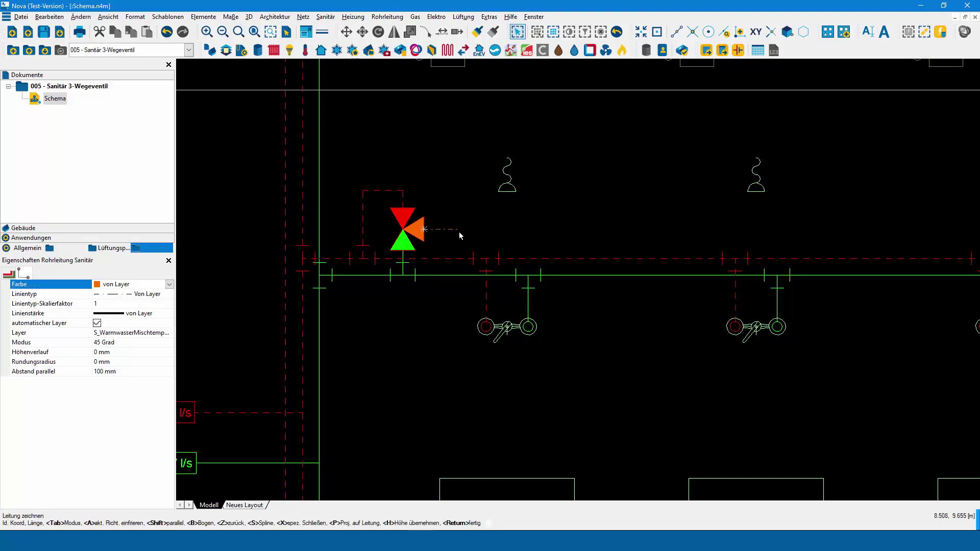
{"action": "left_click", "coordinate": [455, 251]}
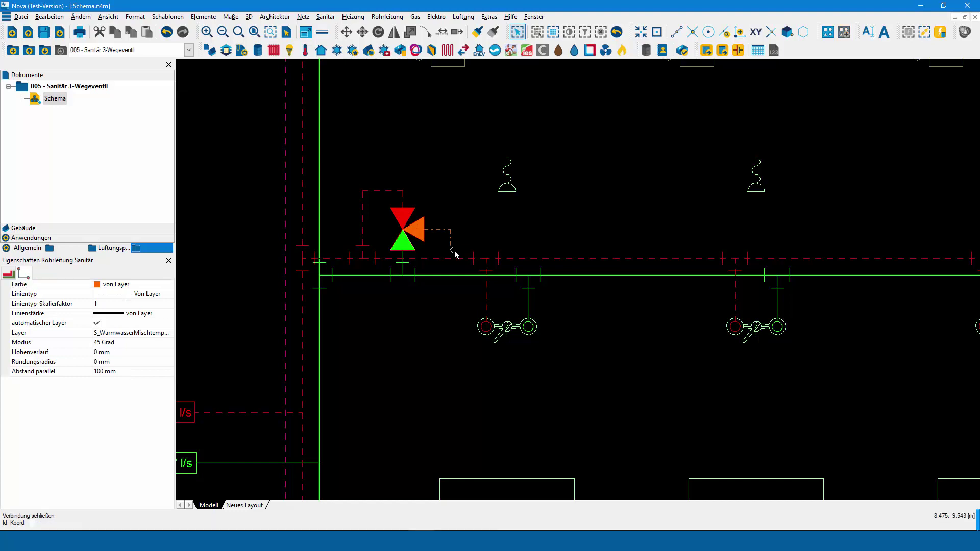
{"action": "key", "text": "Escape"}
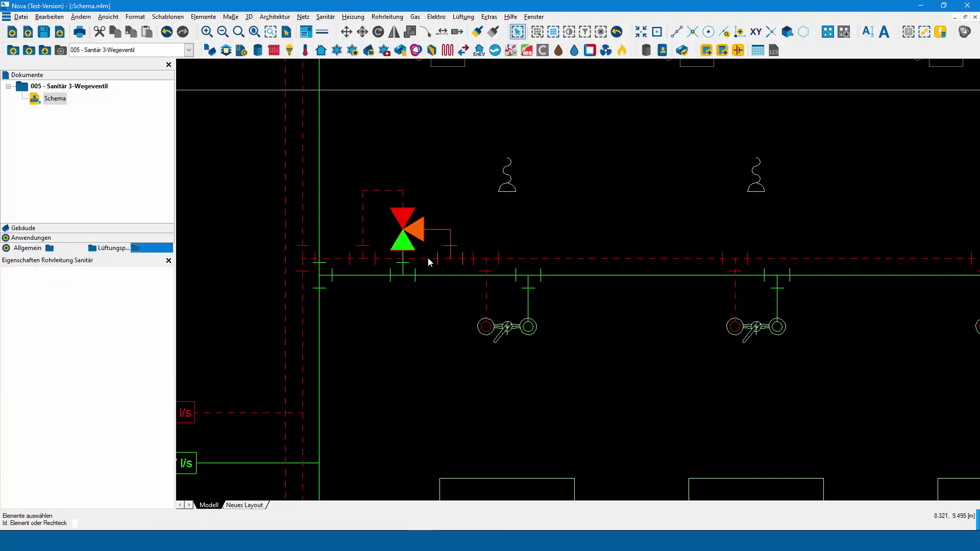
{"action": "left_click", "coordinate": [428, 259]}
{"action": "key", "text": "Delete"}
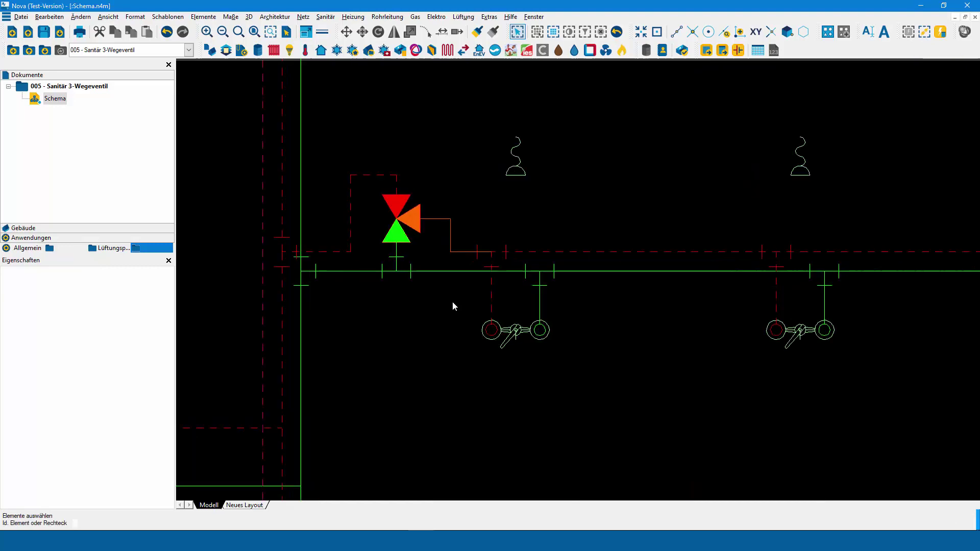
Set the medium of the pipe leaving the valve to Warmwasser Mischtemperatur
{"action": "scroll", "coordinate": [464, 305], "scroll_direction": "down", "scroll_amount": 3}
{"action": "scroll", "coordinate": [380, 287], "scroll_direction": "down", "scroll_amount": 2}
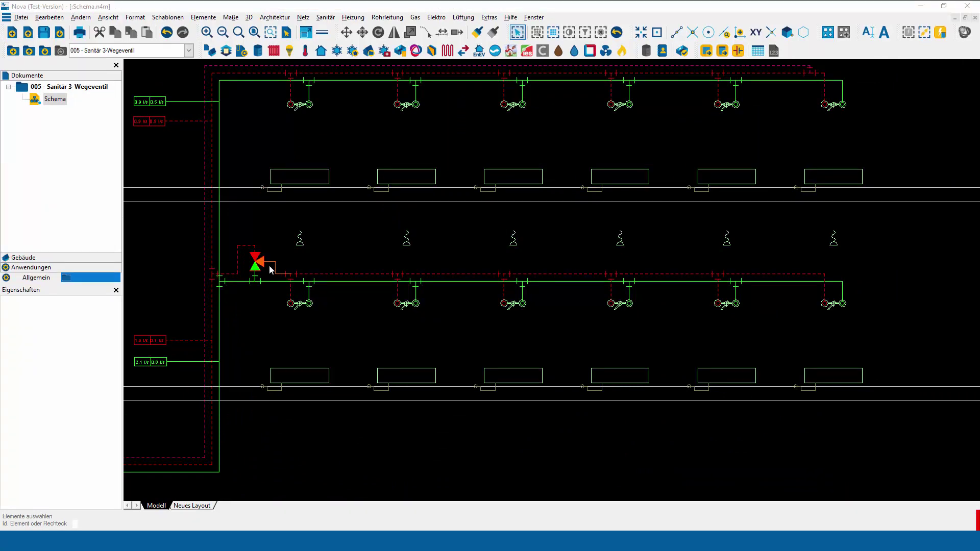
{"action": "right_click", "coordinate": [275, 271]}
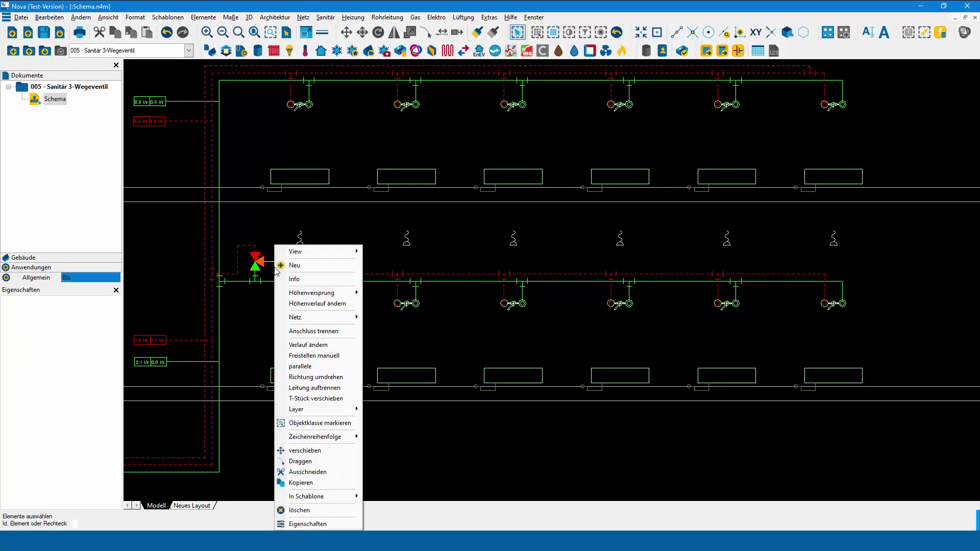
{"action": "mouse_move", "coordinate": [295, 317]}
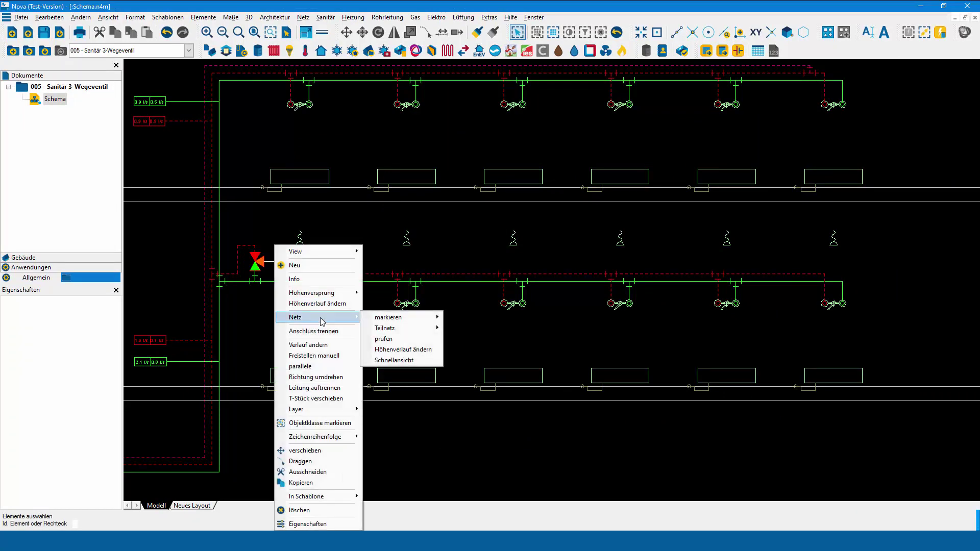
{"action": "mouse_move", "coordinate": [385, 328]}
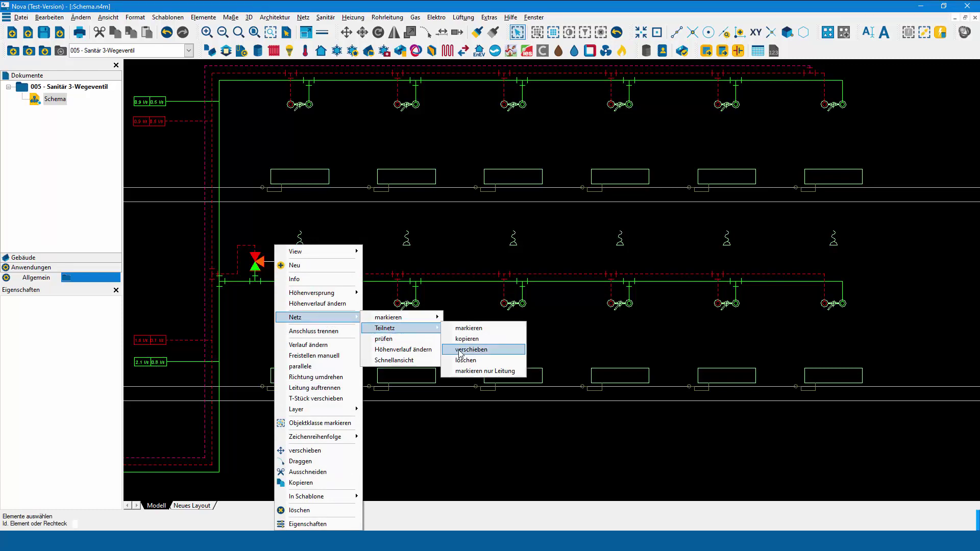
{"action": "left_click", "coordinate": [480, 371]}
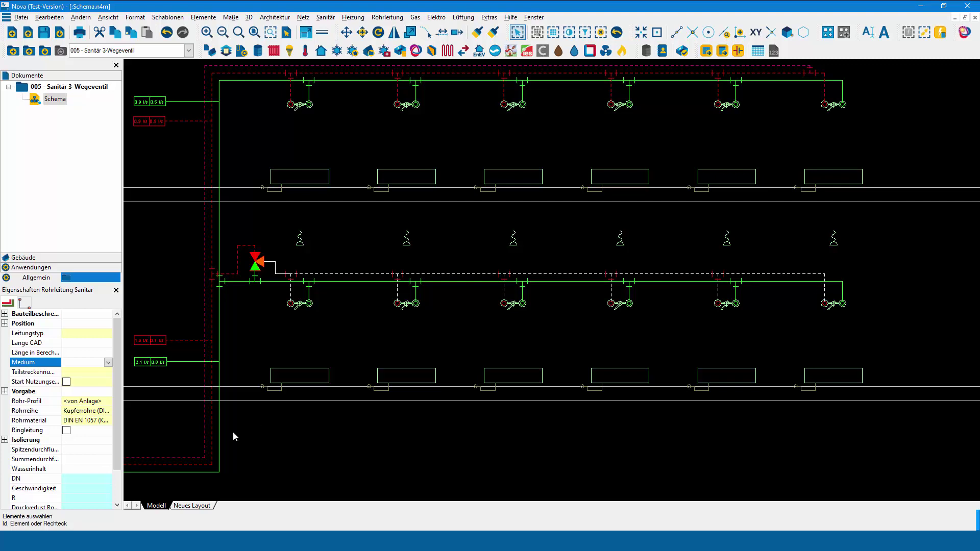
{"action": "left_click", "coordinate": [108, 363]}
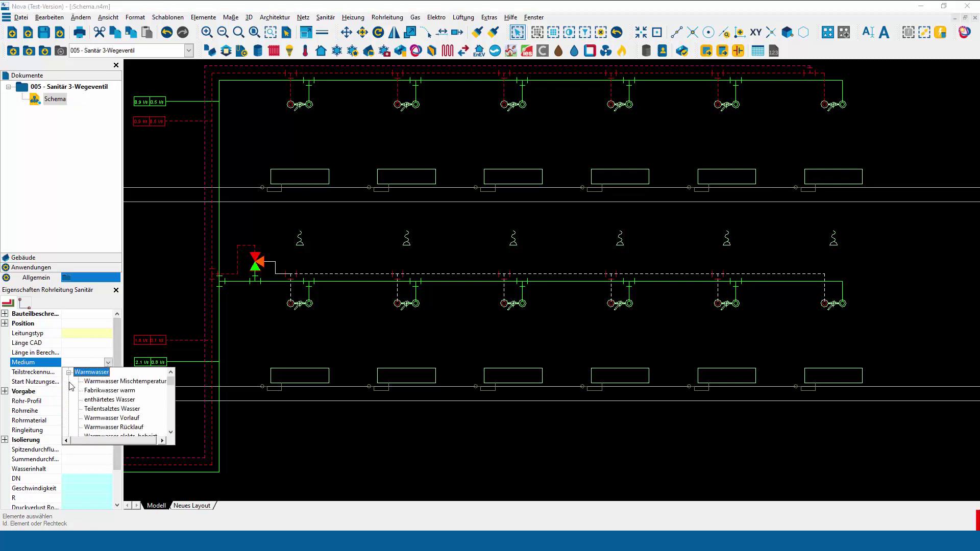
{"action": "left_click", "coordinate": [69, 381]}
{"action": "left_click", "coordinate": [102, 382]}
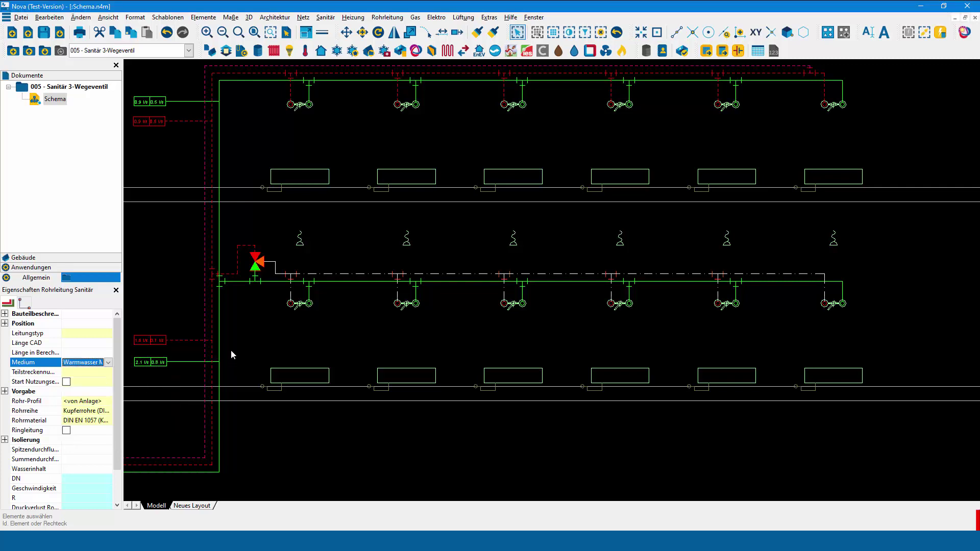
{"action": "left_click", "coordinate": [248, 332]}
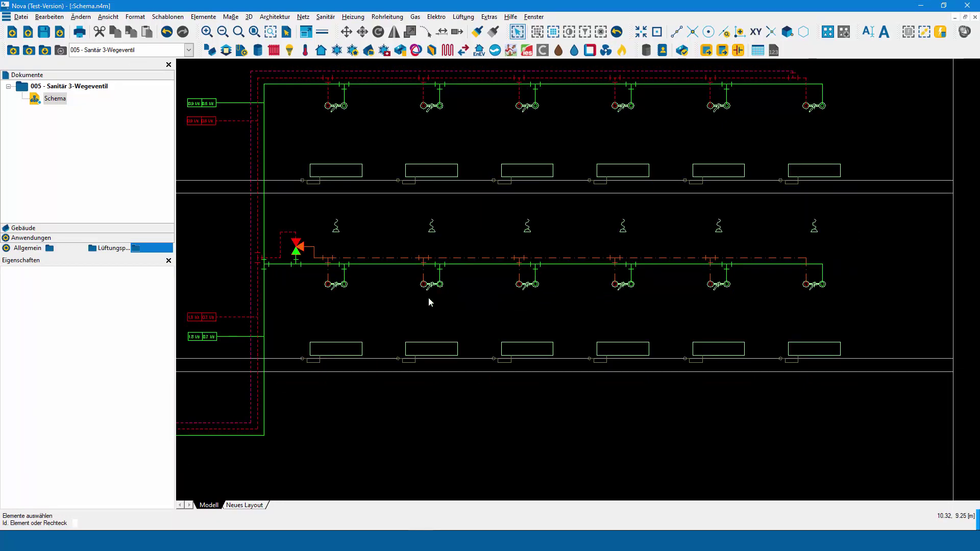
Check the tank's 10 °C and 60 °C temperature labels
{"action": "scroll", "coordinate": [407, 295], "scroll_direction": "down", "scroll_amount": 1}
{"action": "scroll", "coordinate": [513, 289], "scroll_direction": "down", "scroll_amount": 1}
{"action": "scroll", "coordinate": [509, 333], "scroll_direction": "down", "scroll_amount": 1}
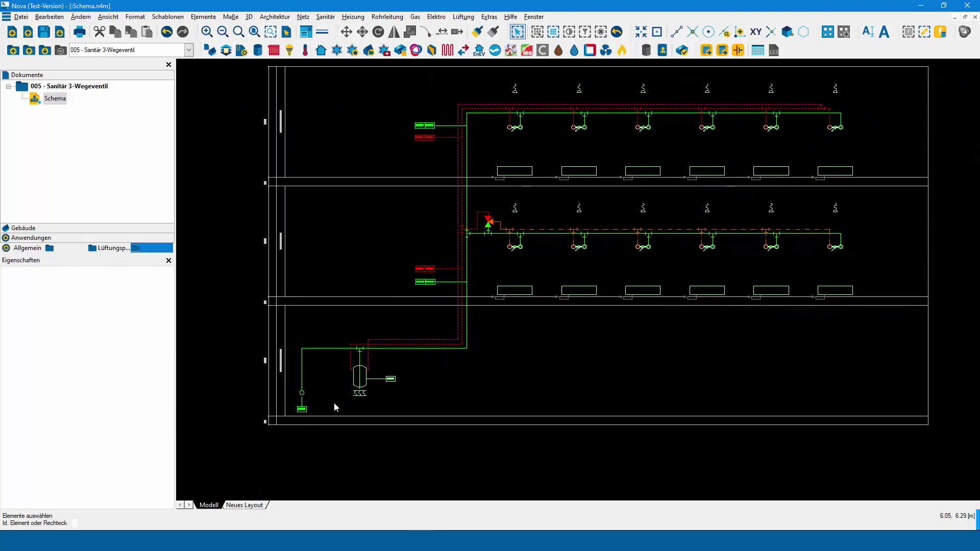
{"action": "scroll", "coordinate": [330, 389], "scroll_direction": "up", "scroll_amount": 1}
{"action": "scroll", "coordinate": [269, 422], "scroll_direction": "up", "scroll_amount": 2}
{"action": "left_click", "coordinate": [263, 442]}
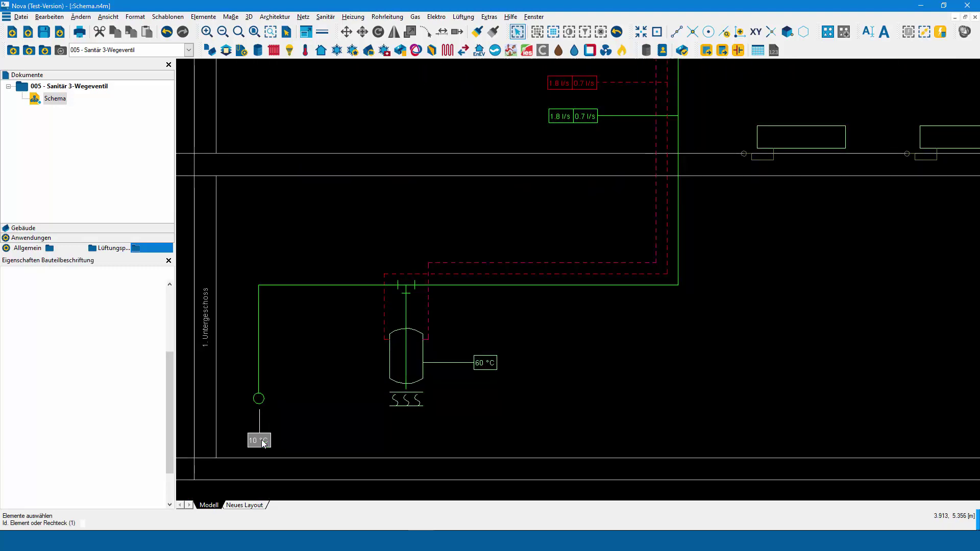
{"action": "left_click", "coordinate": [489, 363]}
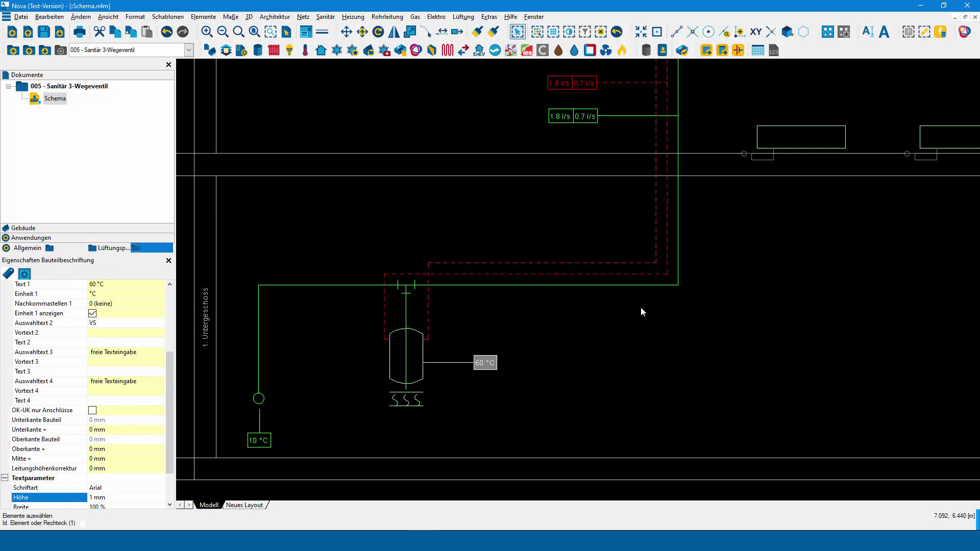
Change the three-way valve's Mischtemperatur from 50 to 45 °C
{"action": "middle_click_drag", "start_coordinate": [641, 307], "coordinate": [454, 471]}
{"action": "left_click", "coordinate": [560, 134]}
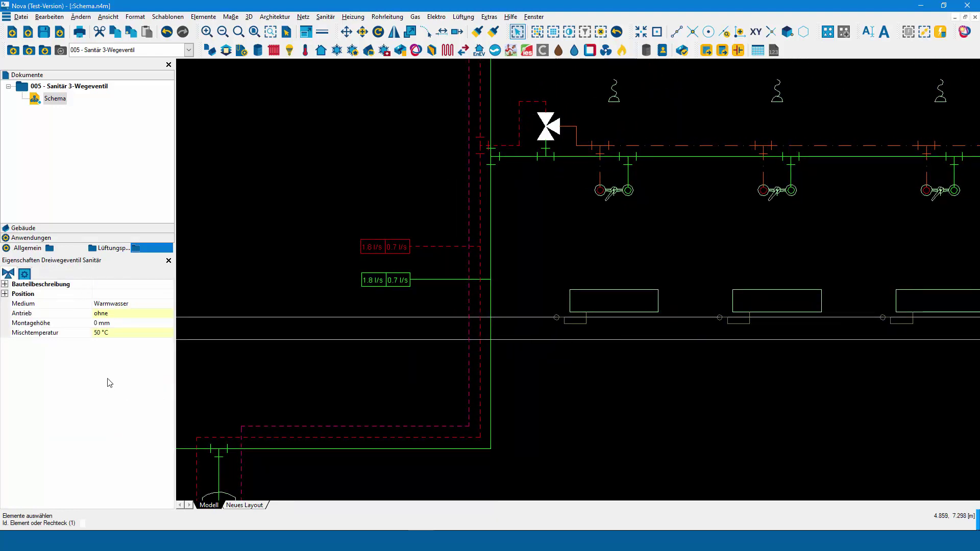
{"action": "left_click", "coordinate": [51, 333]}
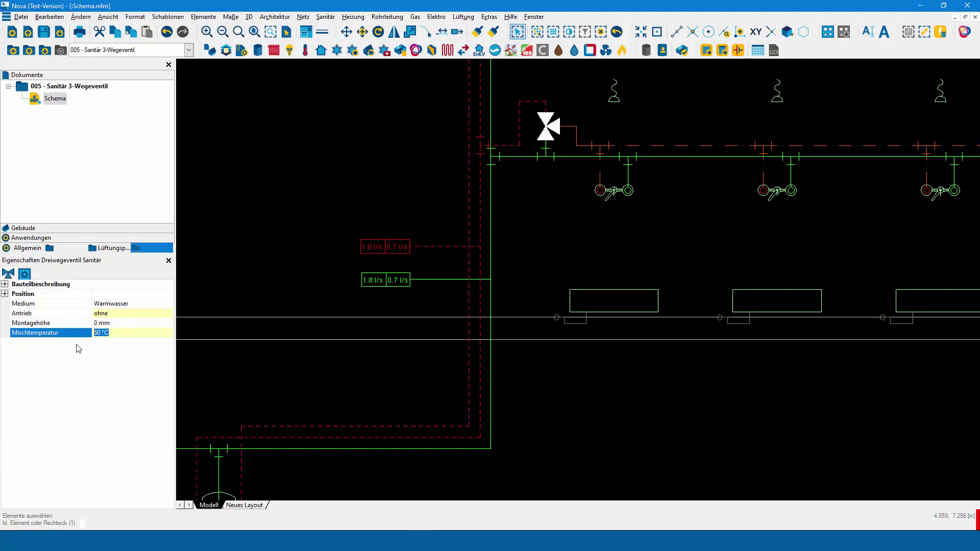
{"action": "type", "text": "45"}
{"action": "key", "text": "Return"}
{"action": "left_click", "coordinate": [526, 225]}
{"action": "scroll", "coordinate": [511, 235], "scroll_direction": "down", "scroll_amount": 1}
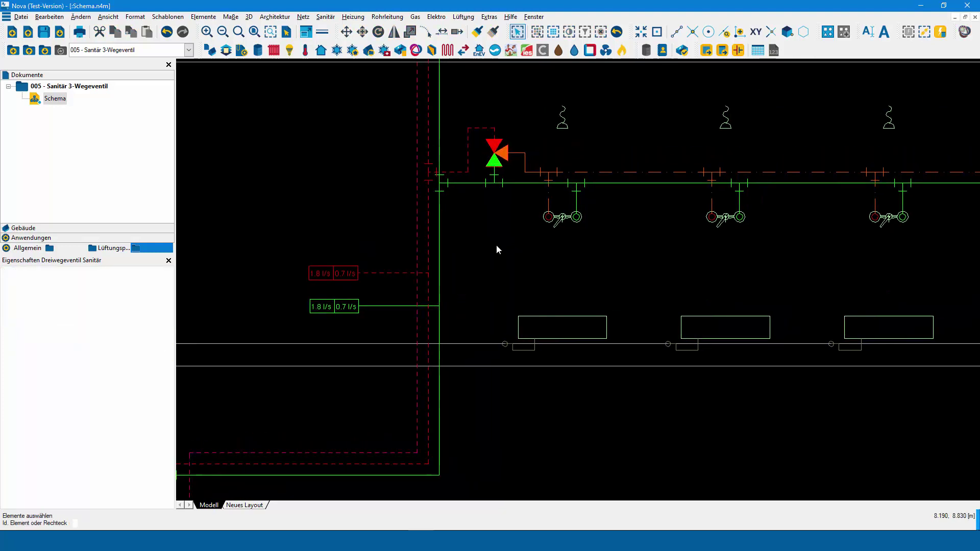
{"action": "scroll", "coordinate": [497, 243], "scroll_direction": "down", "scroll_amount": 2}
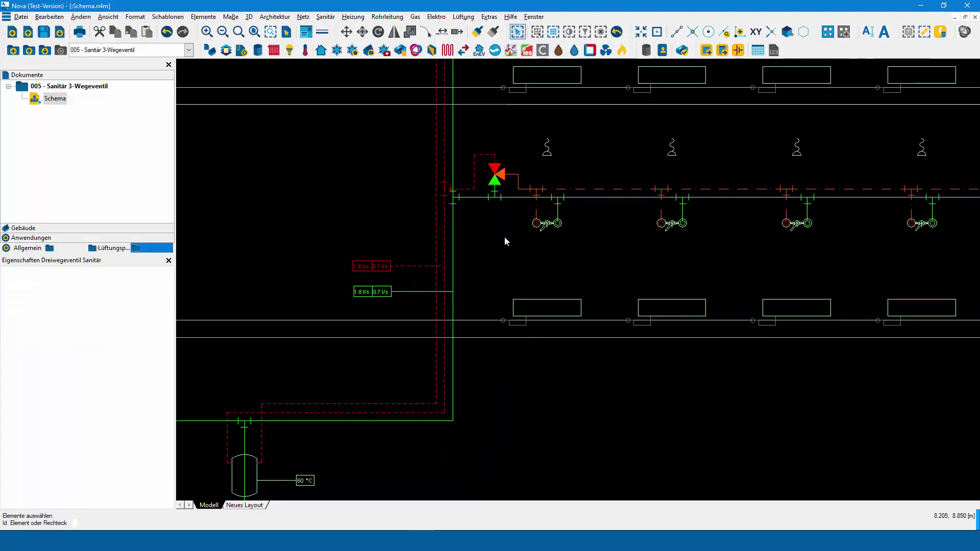
Run the drinking-water system calculation on the schema
{"action": "left_click", "coordinate": [574, 51]}
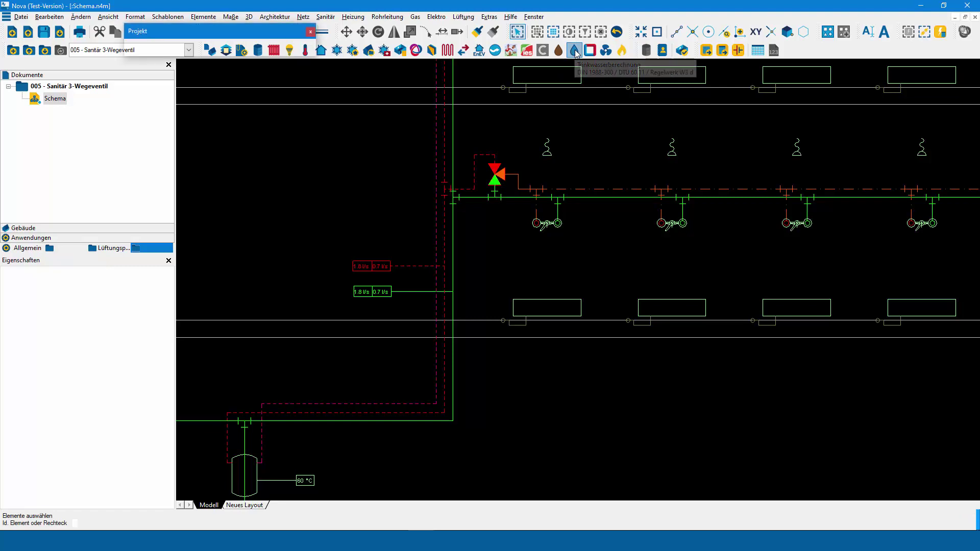
{"action": "right_click", "coordinate": [540, 126]}
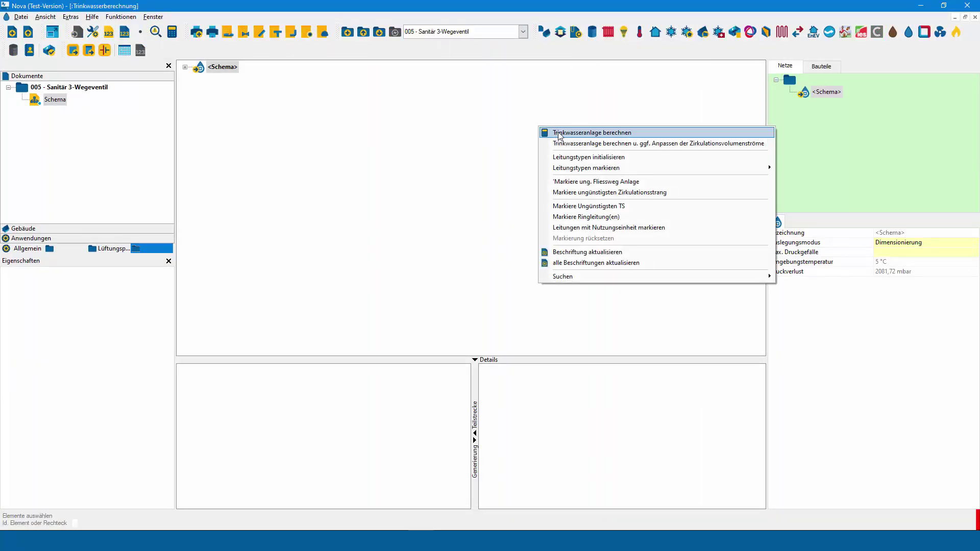
{"action": "left_click", "coordinate": [559, 133]}
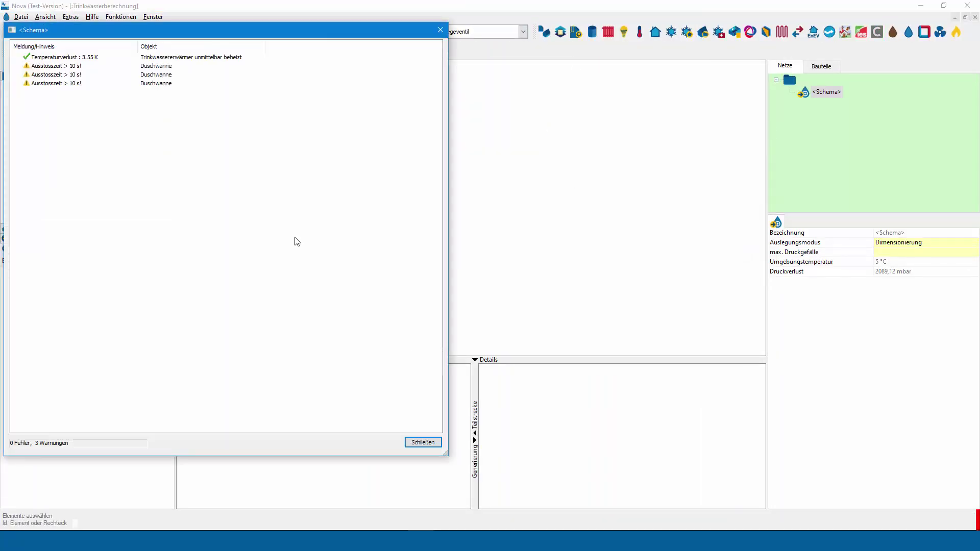
Review the outflow-time warnings, then close the warnings list and results window
{"action": "left_click", "coordinate": [59, 66]}
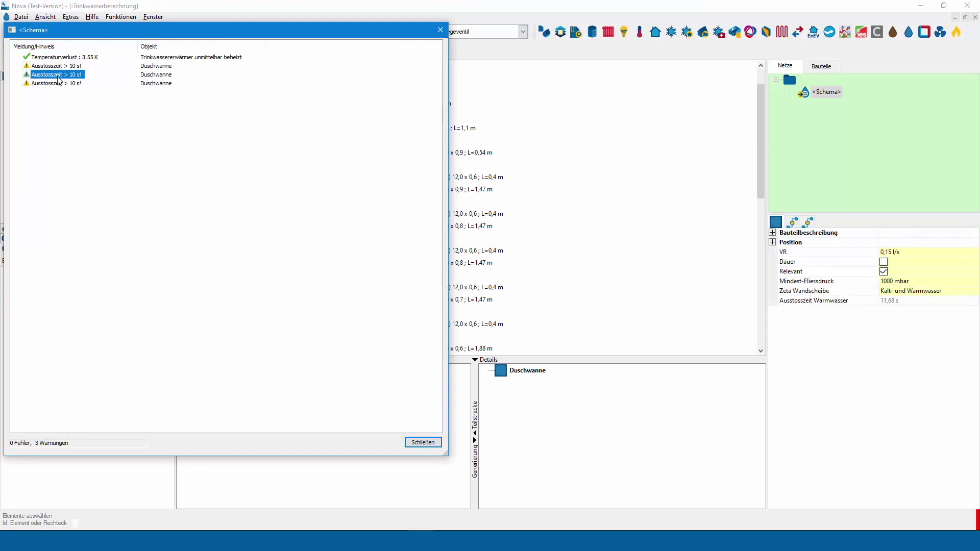
{"action": "left_click", "coordinate": [59, 84]}
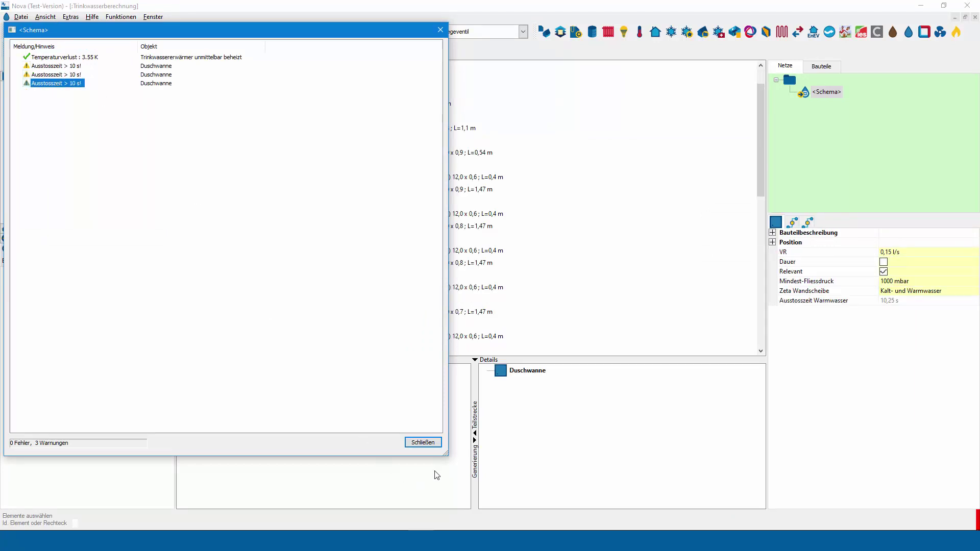
{"action": "left_click", "coordinate": [428, 443]}
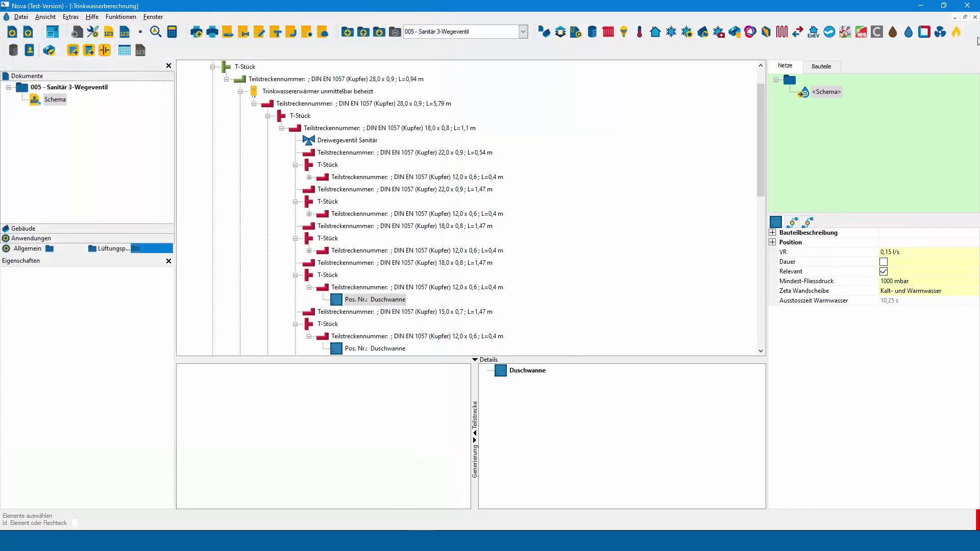
{"action": "left_click", "coordinate": [975, 17]}
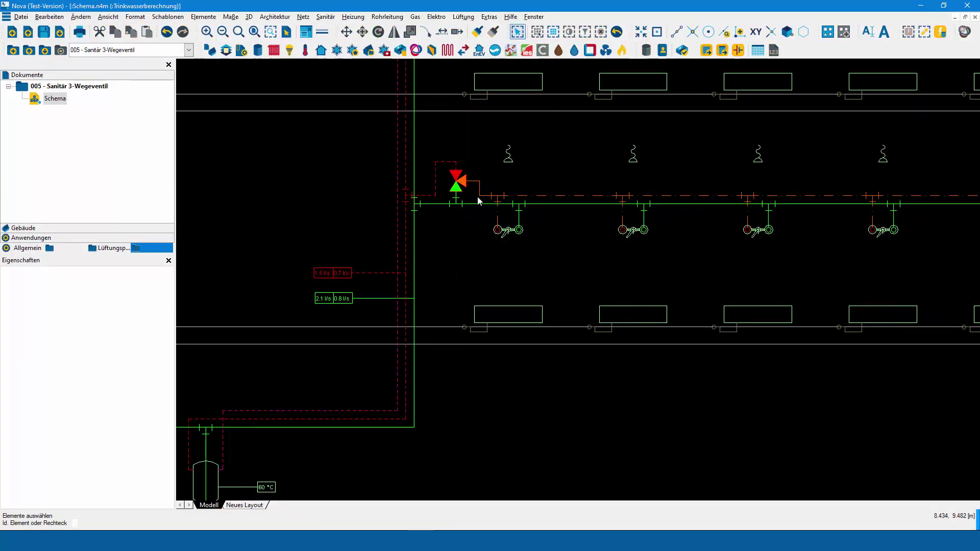
Add a new flow label reading 0.6 l/s | 0.4 l/s left of the valve
{"action": "scroll", "coordinate": [459, 202], "scroll_direction": "down", "scroll_amount": 2}
{"action": "scroll", "coordinate": [422, 206], "scroll_direction": "down", "scroll_amount": 1}
{"action": "scroll", "coordinate": [416, 204], "scroll_direction": "down", "scroll_amount": 2}
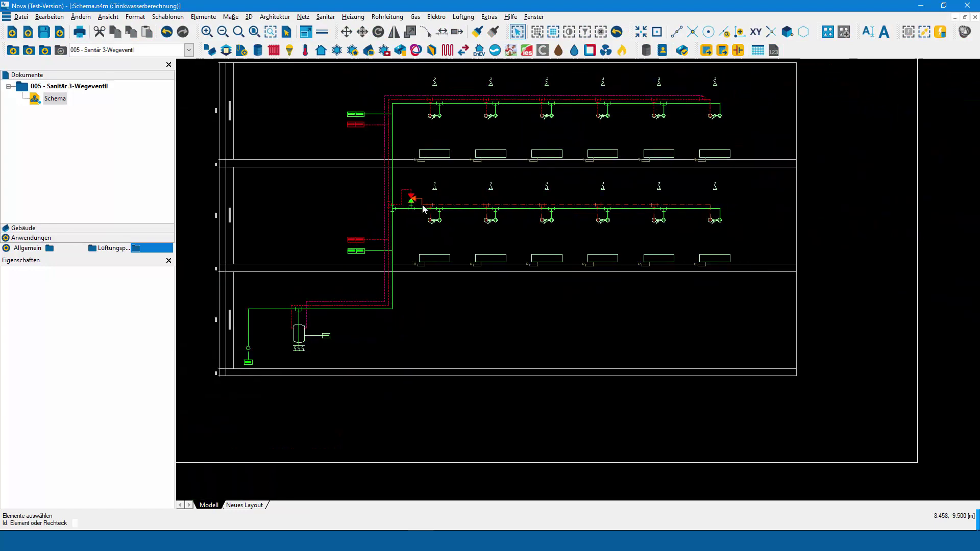
{"action": "scroll", "coordinate": [425, 208], "scroll_direction": "up", "scroll_amount": 1}
{"action": "scroll", "coordinate": [428, 214], "scroll_direction": "up", "scroll_amount": 1}
{"action": "scroll", "coordinate": [439, 240], "scroll_direction": "up", "scroll_amount": 1}
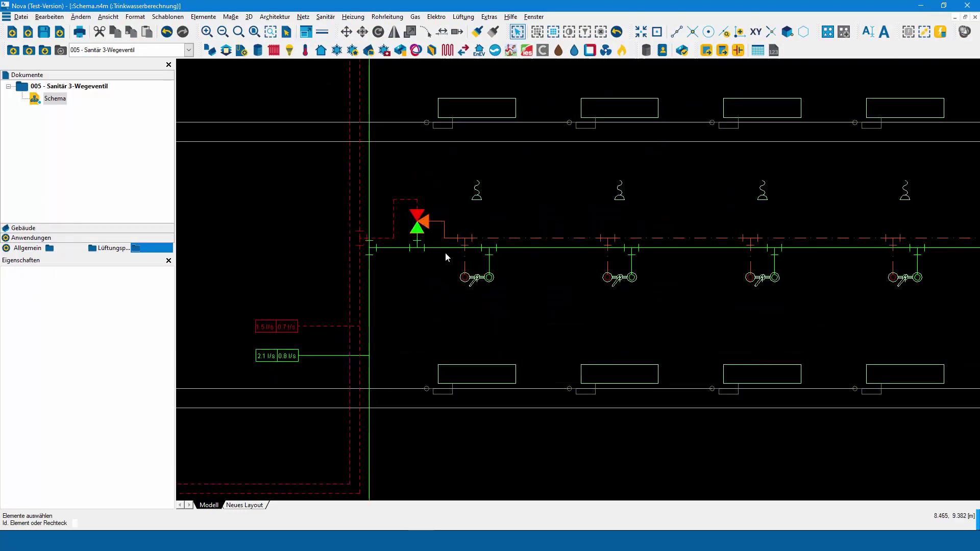
{"action": "right_click", "coordinate": [271, 331]}
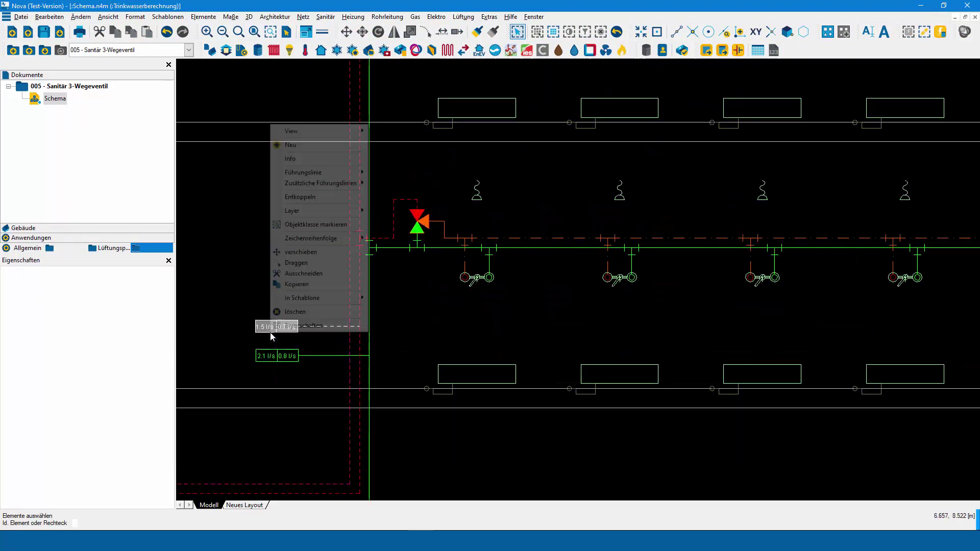
{"action": "left_click", "coordinate": [327, 144]}
{"action": "mouse_move", "coordinate": [377, 230]}
{"action": "middle_mouse_down"}
{"action": "mouse_move", "coordinate": [467, 222]}
{"action": "mouse_move", "coordinate": [407, 293]}
{"action": "middle_mouse_up"}
{"action": "left_click", "coordinate": [467, 230]}
{"action": "left_click", "coordinate": [387, 193]}
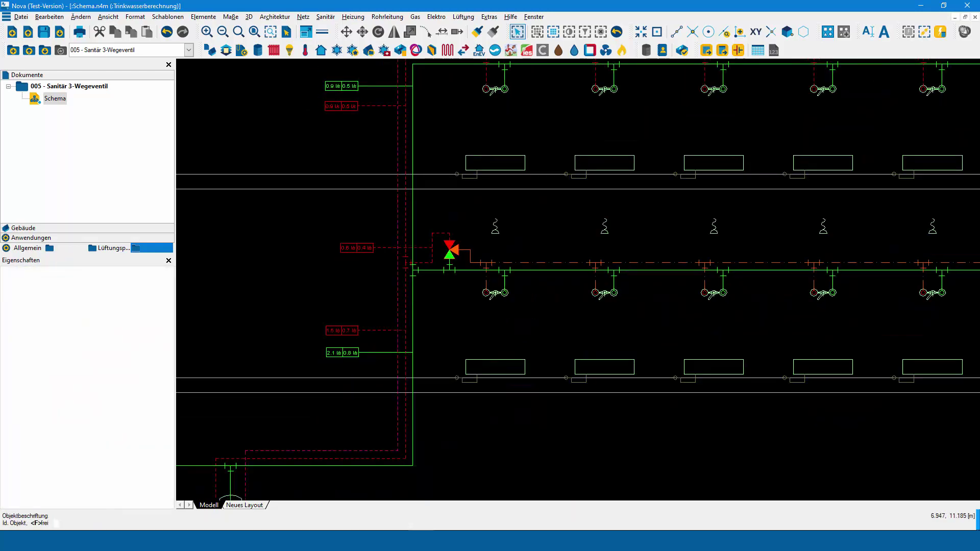
Place the 0.9 l/s | 0.5 l/s flow label on the pipe above the valve
{"action": "scroll", "coordinate": [406, 342], "scroll_direction": "up", "scroll_amount": 3}
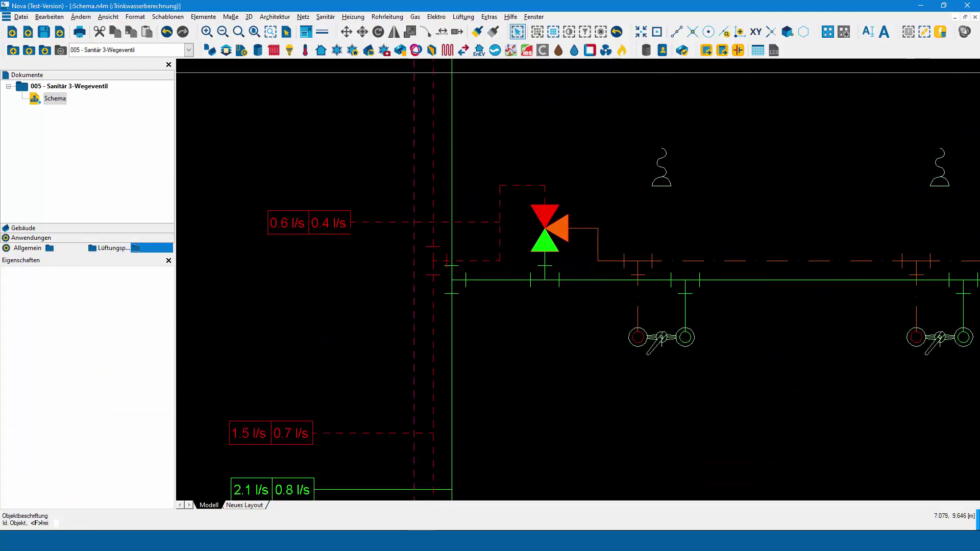
{"action": "left_click", "coordinate": [591, 228]}
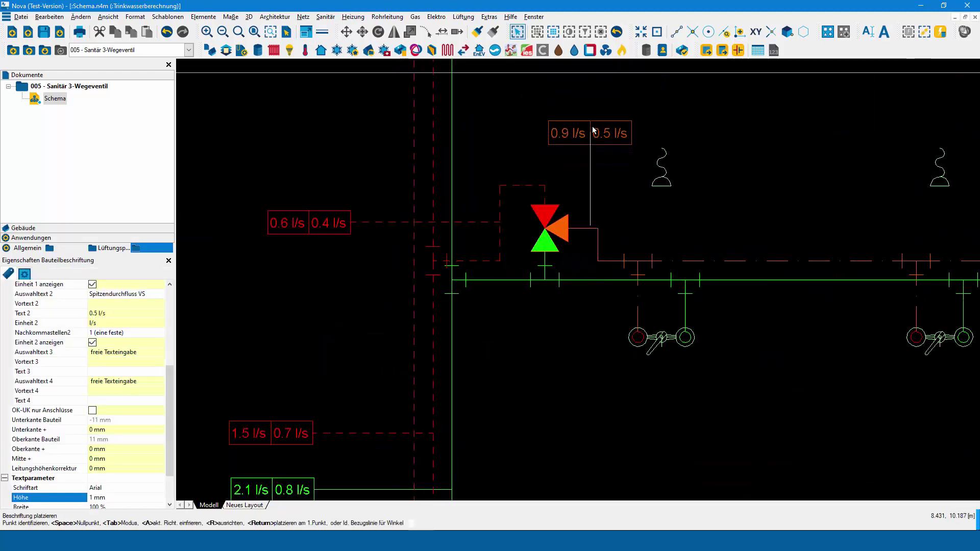
{"action": "left_click", "coordinate": [592, 128]}
{"action": "scroll", "coordinate": [592, 153], "scroll_direction": "up", "scroll_amount": 1}
{"action": "scroll", "coordinate": [594, 280], "scroll_direction": "down", "scroll_amount": 3}
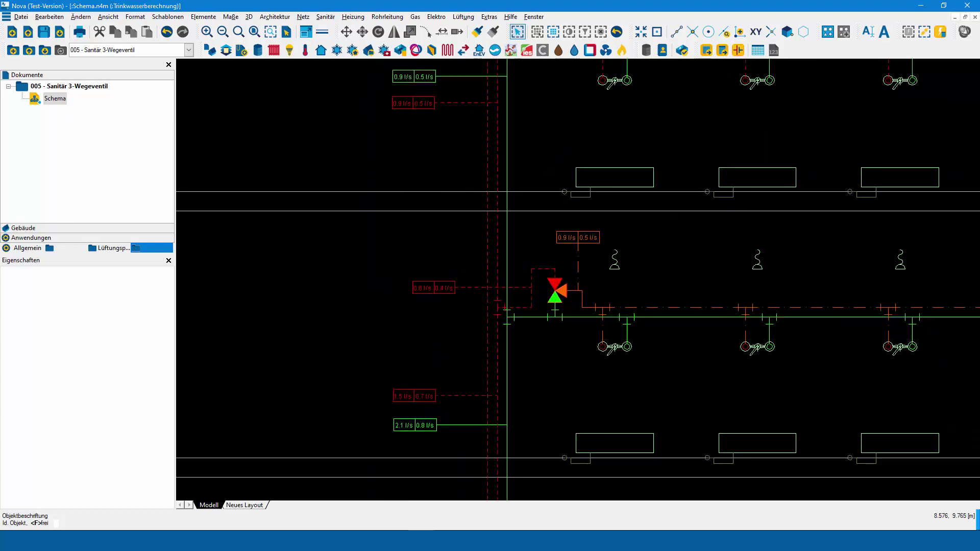
{"action": "middle_click_drag", "start_coordinate": [443, 132], "coordinate": [359, 203]}
{"action": "scroll", "coordinate": [359, 203], "scroll_direction": "down", "scroll_amount": 2}
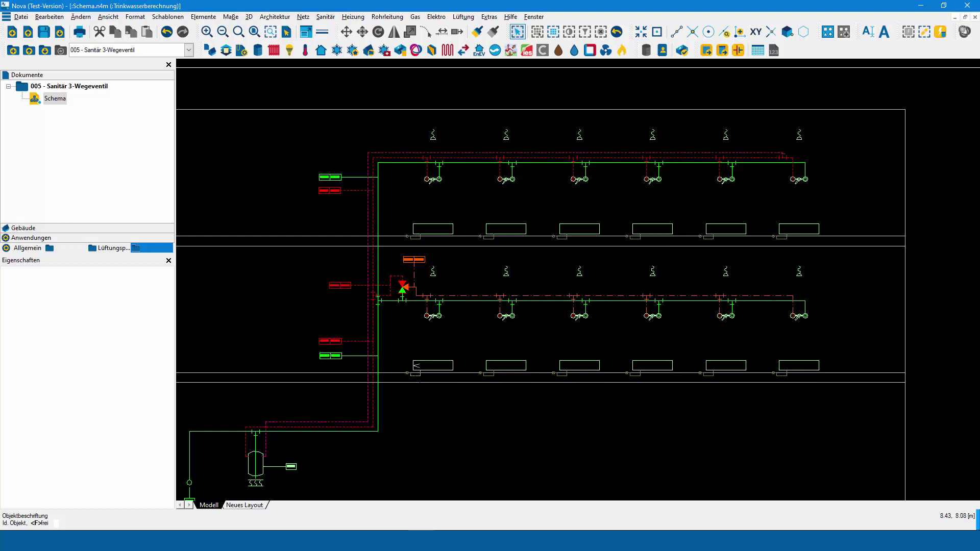
{"action": "middle_click_drag", "start_coordinate": [474, 382], "coordinate": [583, 362]}
{"action": "scroll", "coordinate": [510, 306], "scroll_direction": "up", "scroll_amount": 3}
{"action": "scroll", "coordinate": [510, 306], "scroll_direction": "up", "scroll_amount": 1}
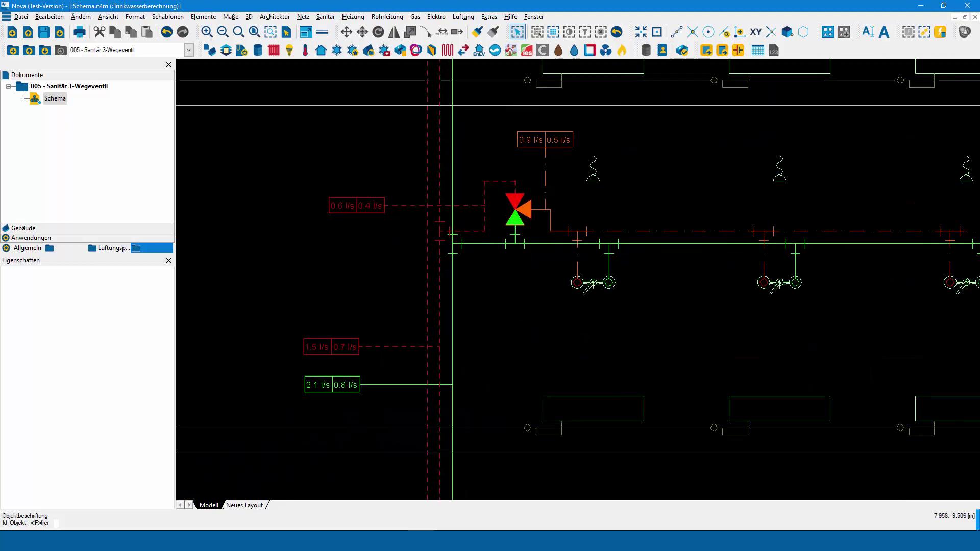
{"action": "middle_click_drag", "start_coordinate": [538, 207], "coordinate": [538, 317]}
{"action": "scroll", "coordinate": [538, 317], "scroll_direction": "down", "scroll_amount": 1}
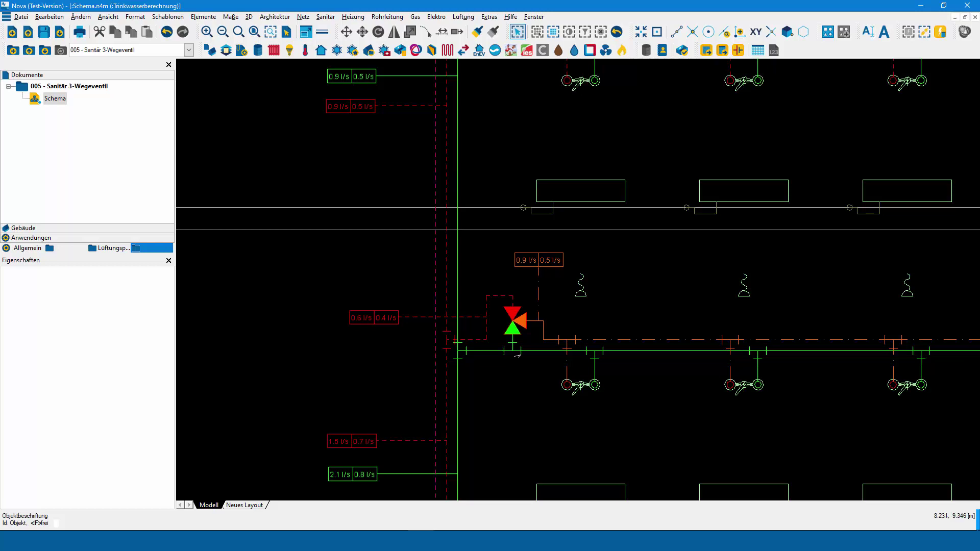
Label the green pipes below the valve with 0.9 | 0.5, 1.2 | 0.6 and 0.3 | 0.2 l/s
{"action": "left_click", "coordinate": [543, 352]}
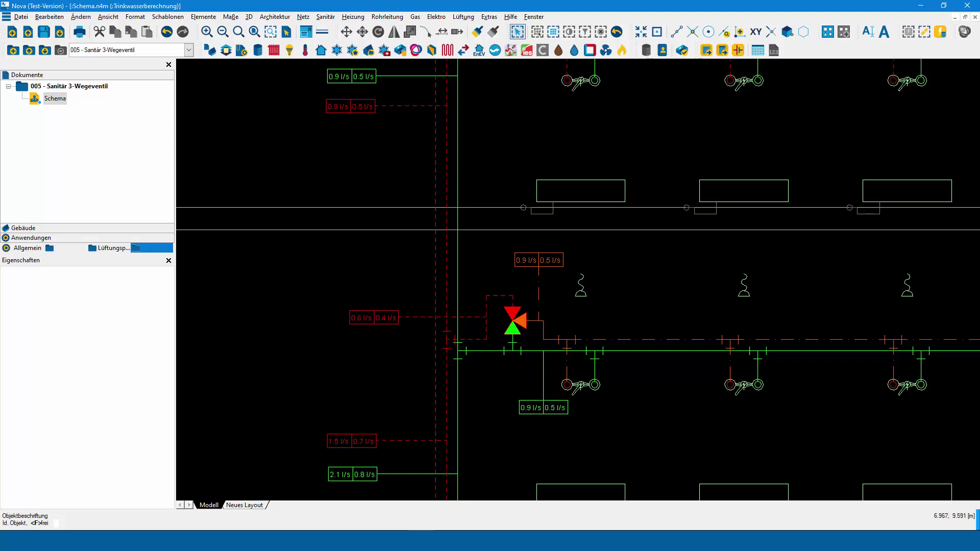
{"action": "middle_click_drag", "start_coordinate": [518, 360], "coordinate": [520, 333]}
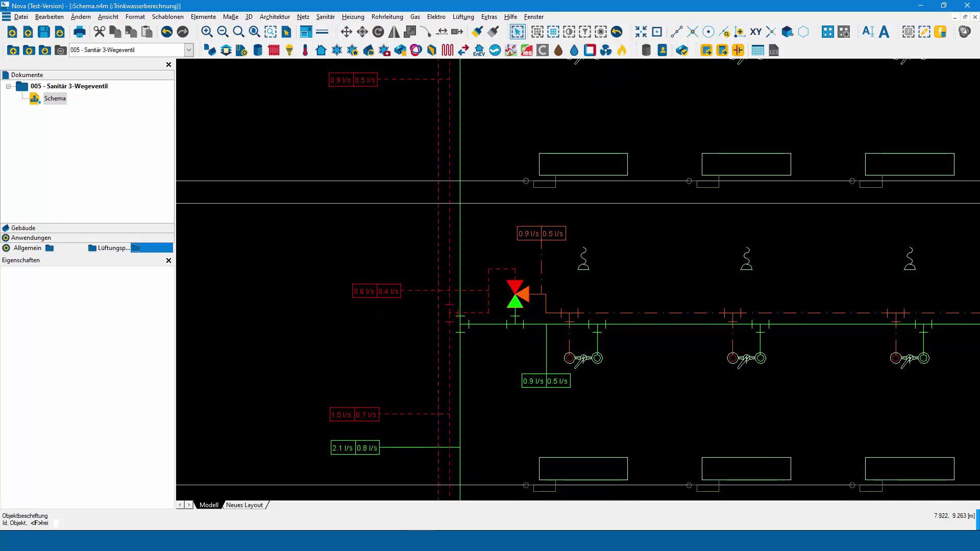
{"action": "left_click", "coordinate": [490, 324]}
{"action": "left_click", "coordinate": [493, 366]}
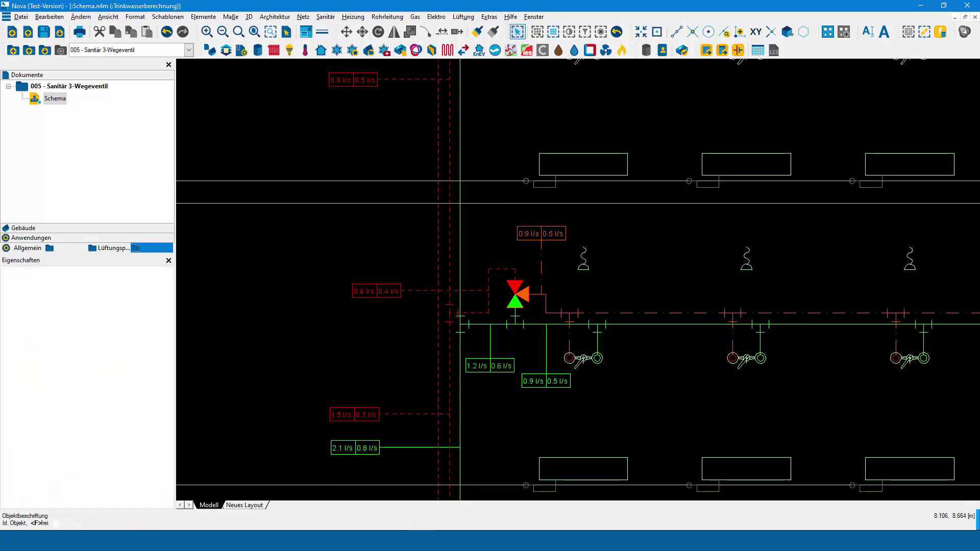
{"action": "left_click", "coordinate": [531, 326]}
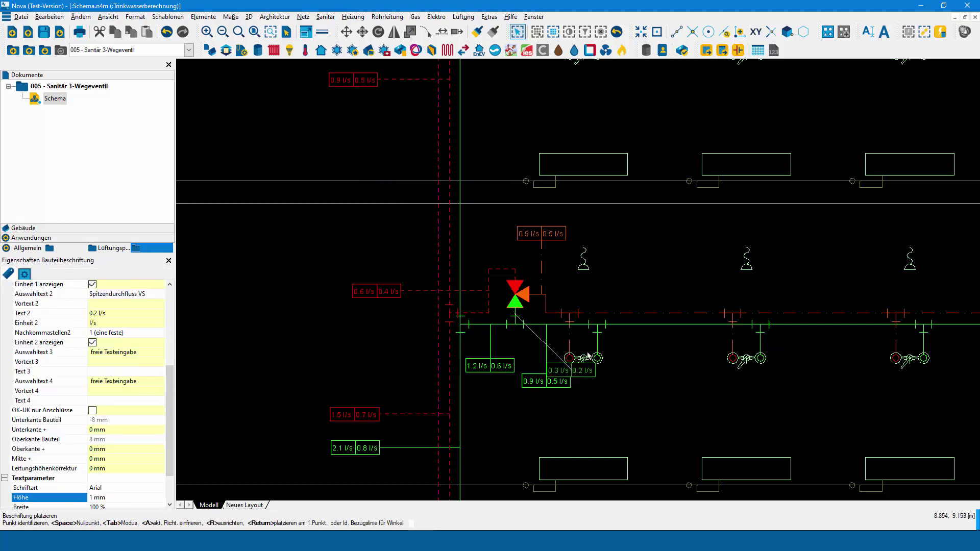
{"action": "left_click", "coordinate": [522, 341]}
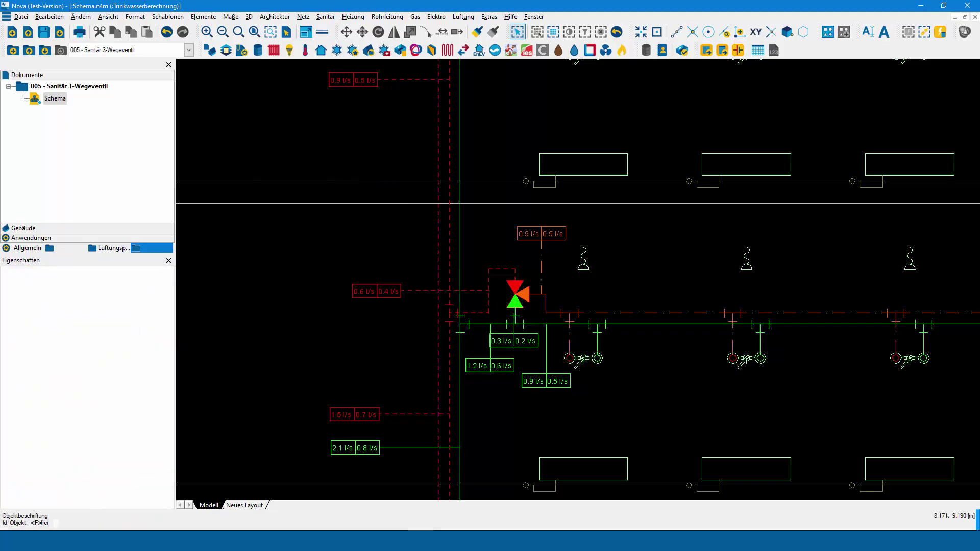
{"action": "scroll", "coordinate": [522, 341], "scroll_direction": "up", "scroll_amount": 3}
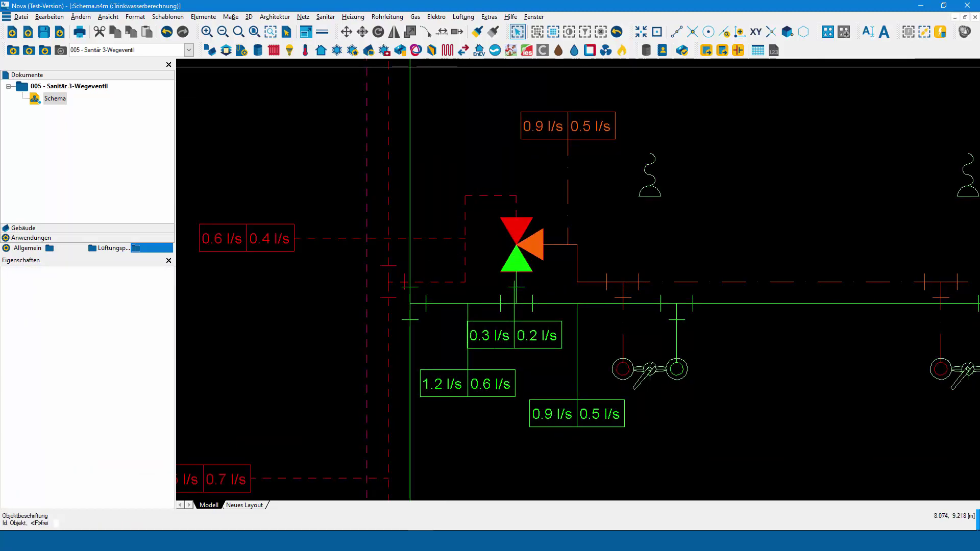
{"action": "scroll", "coordinate": [494, 344], "scroll_direction": "down", "scroll_amount": 3}
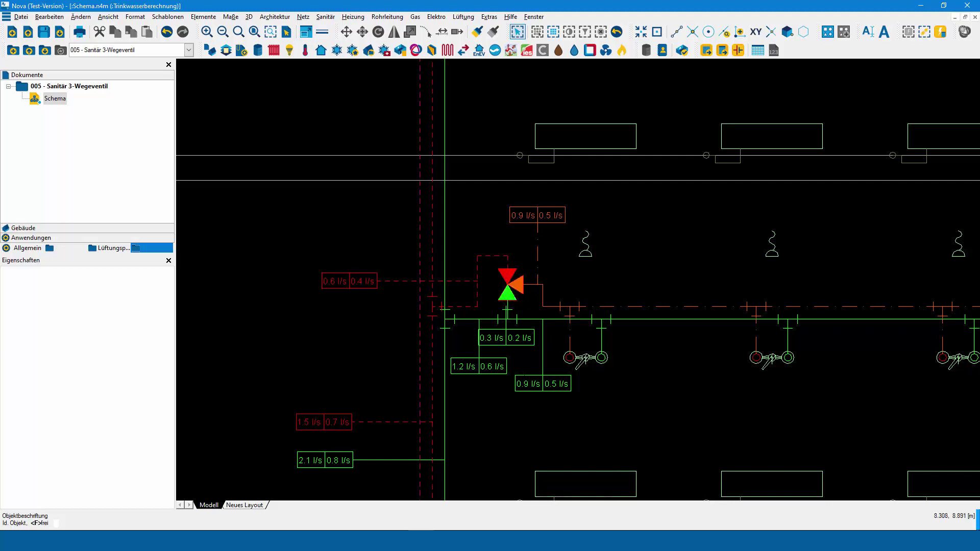
Delete the 0.3 l/s | 0.2 l/s label directly under the valve
{"action": "right_click", "coordinate": [528, 349]}
{"action": "left_click", "coordinate": [561, 329]}
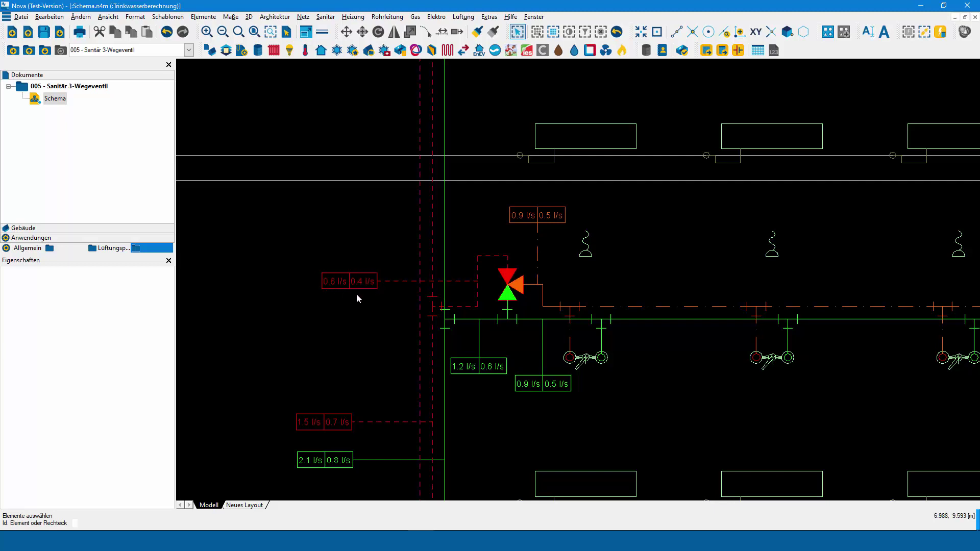
{"action": "scroll", "coordinate": [357, 295], "scroll_direction": "down", "scroll_amount": 2}
{"action": "middle_click_drag", "start_coordinate": [357, 295], "coordinate": [366, 285]}
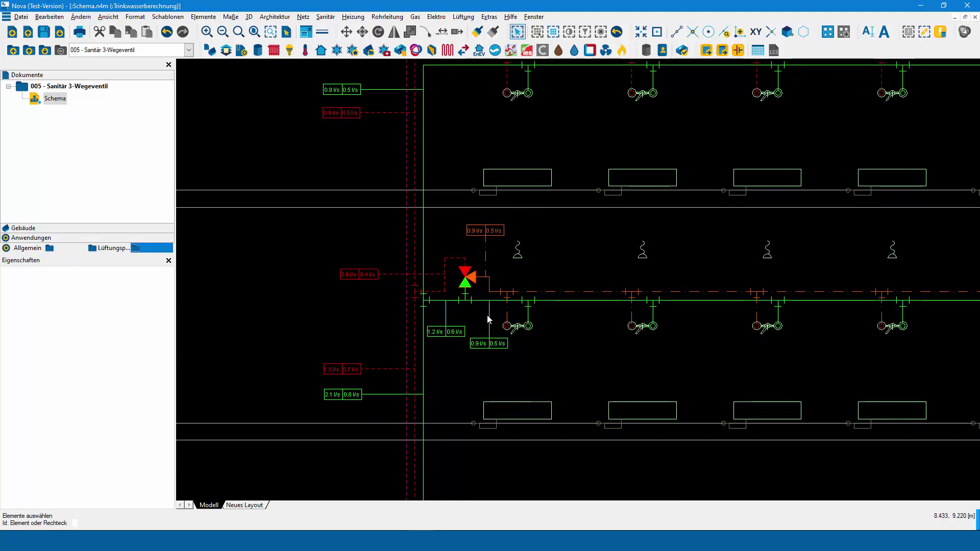
{"action": "scroll", "coordinate": [487, 319], "scroll_direction": "down", "scroll_amount": 1}
{"action": "scroll", "coordinate": [487, 318], "scroll_direction": "down", "scroll_amount": 1}
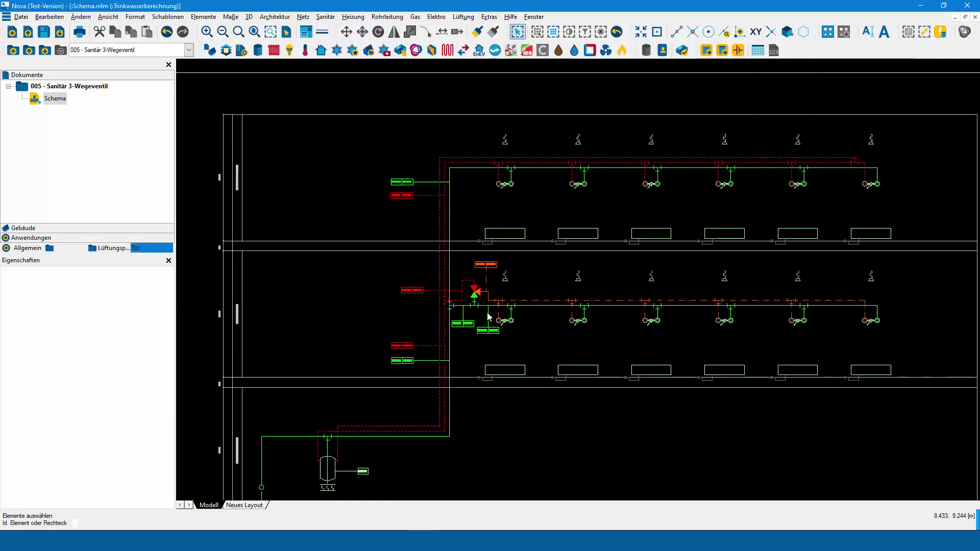
{"action": "middle_click_drag", "start_coordinate": [487, 317], "coordinate": [506, 280]}
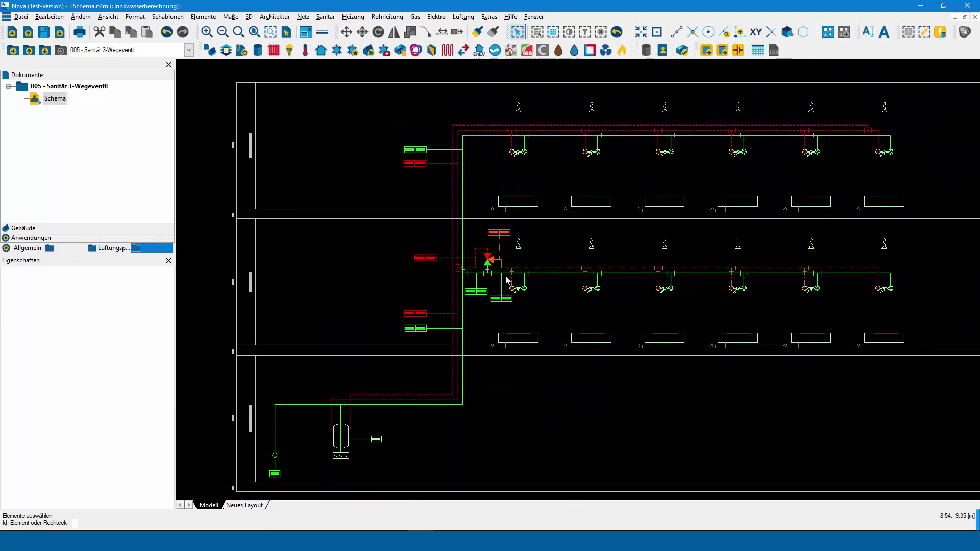